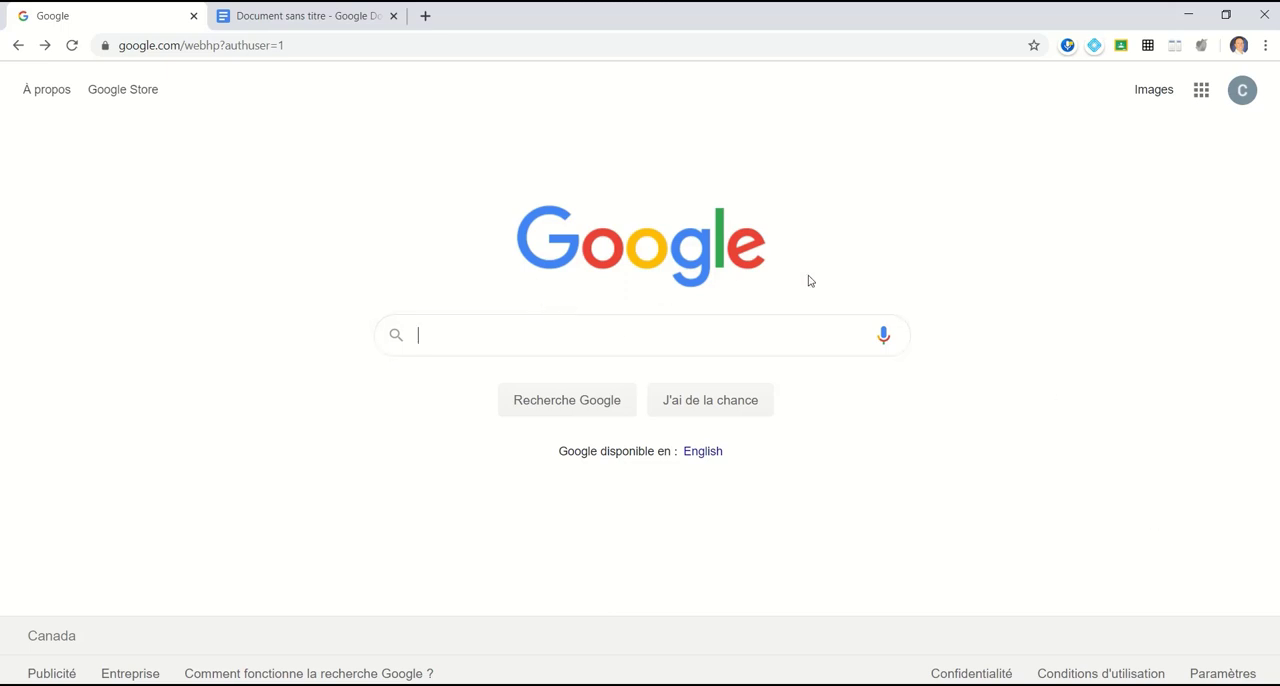
Step: Open Google Docs from the Google apps, look through the general template gallery, and return to the Docs home page
left_click(1203, 92)
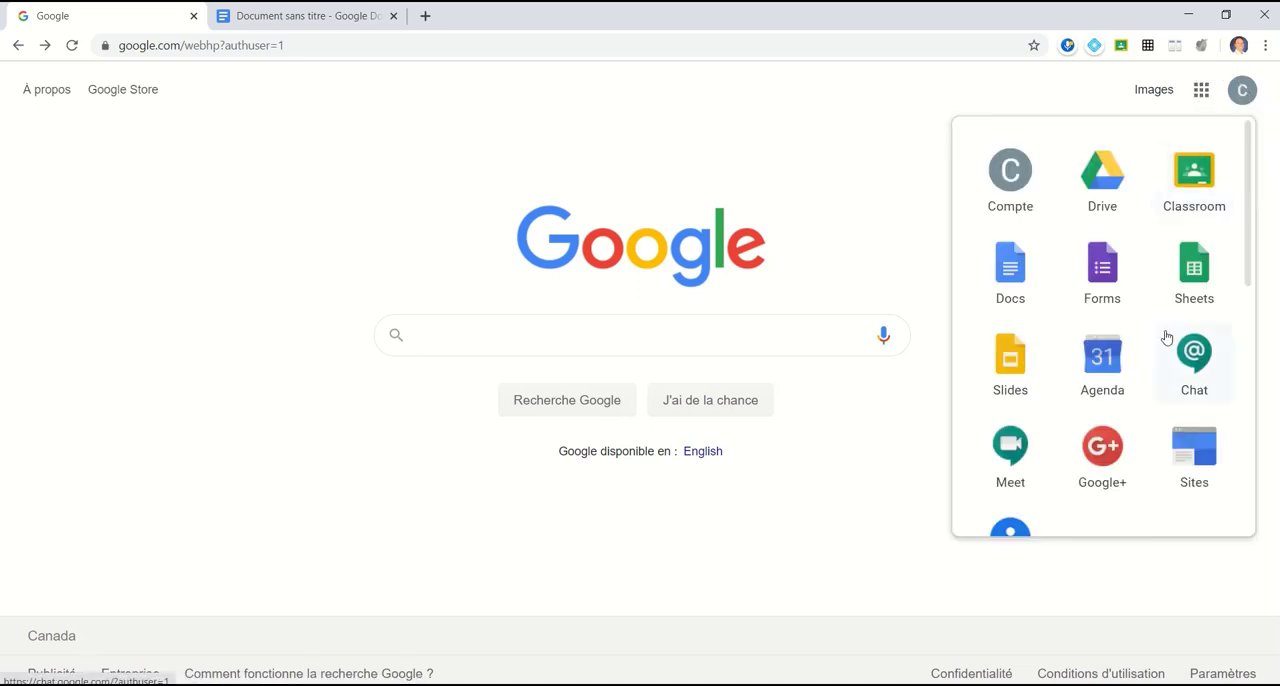
left_click(1012, 278)
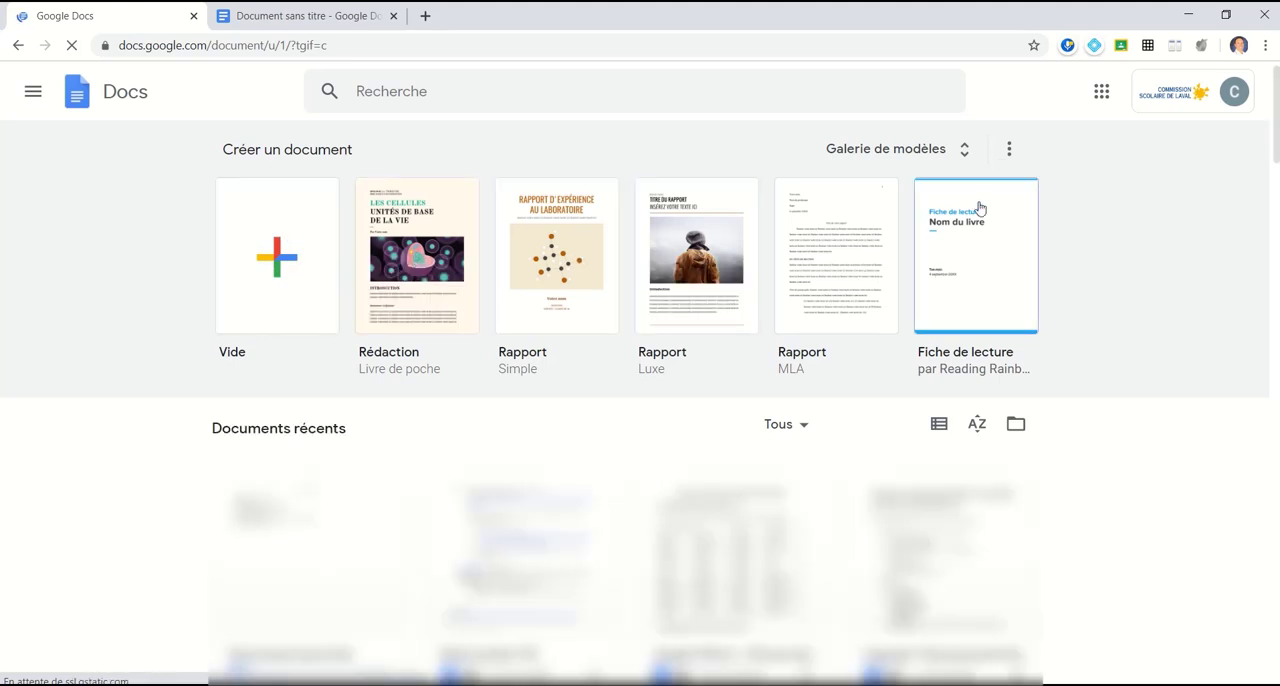
left_click(939, 158)
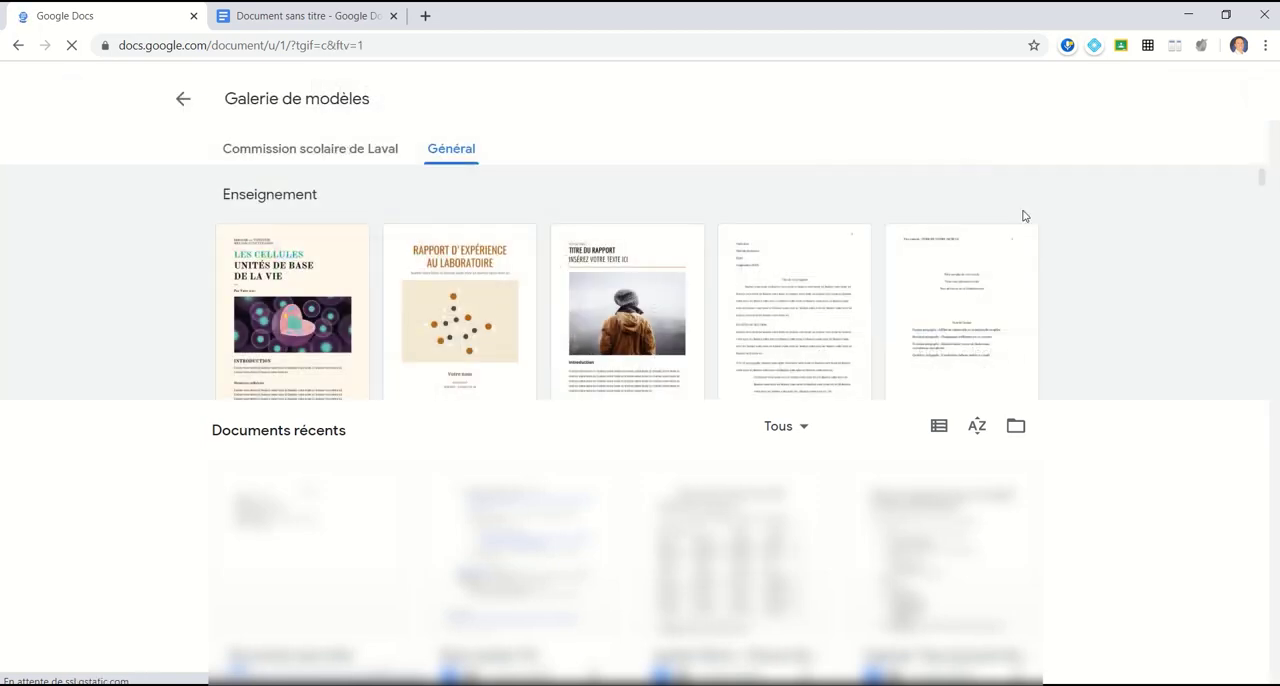
scroll(616, 502, "down", 3)
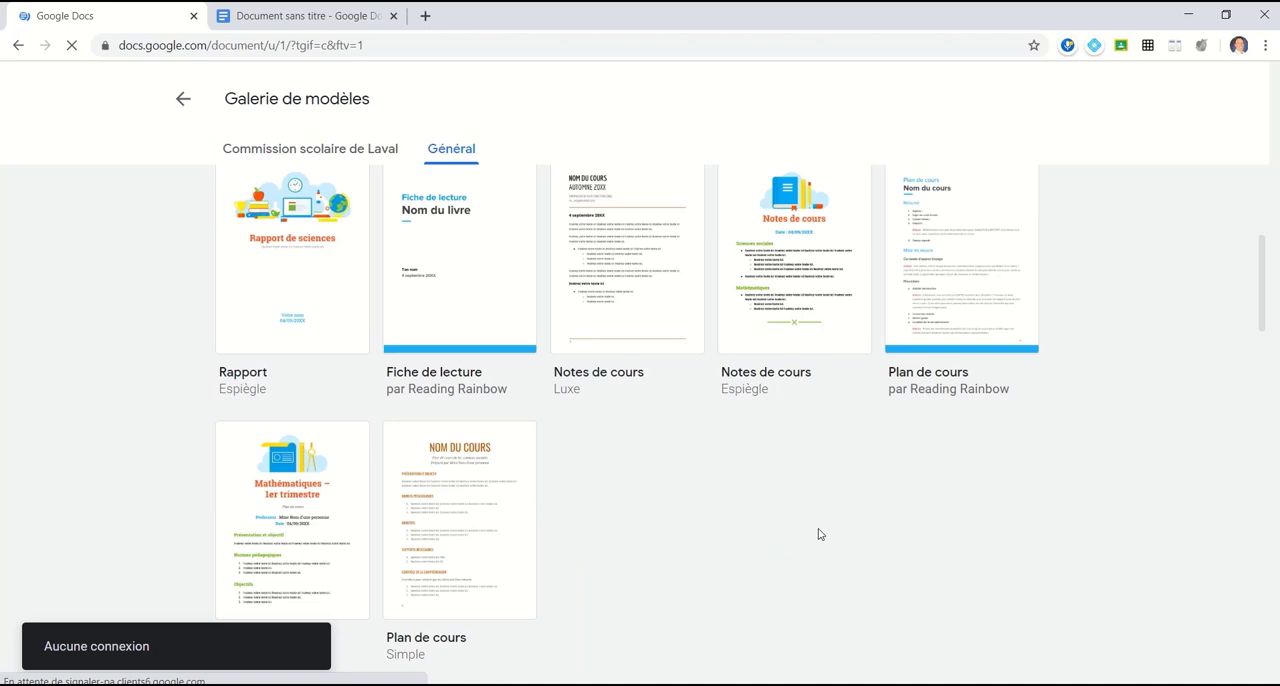
left_click(180, 100)
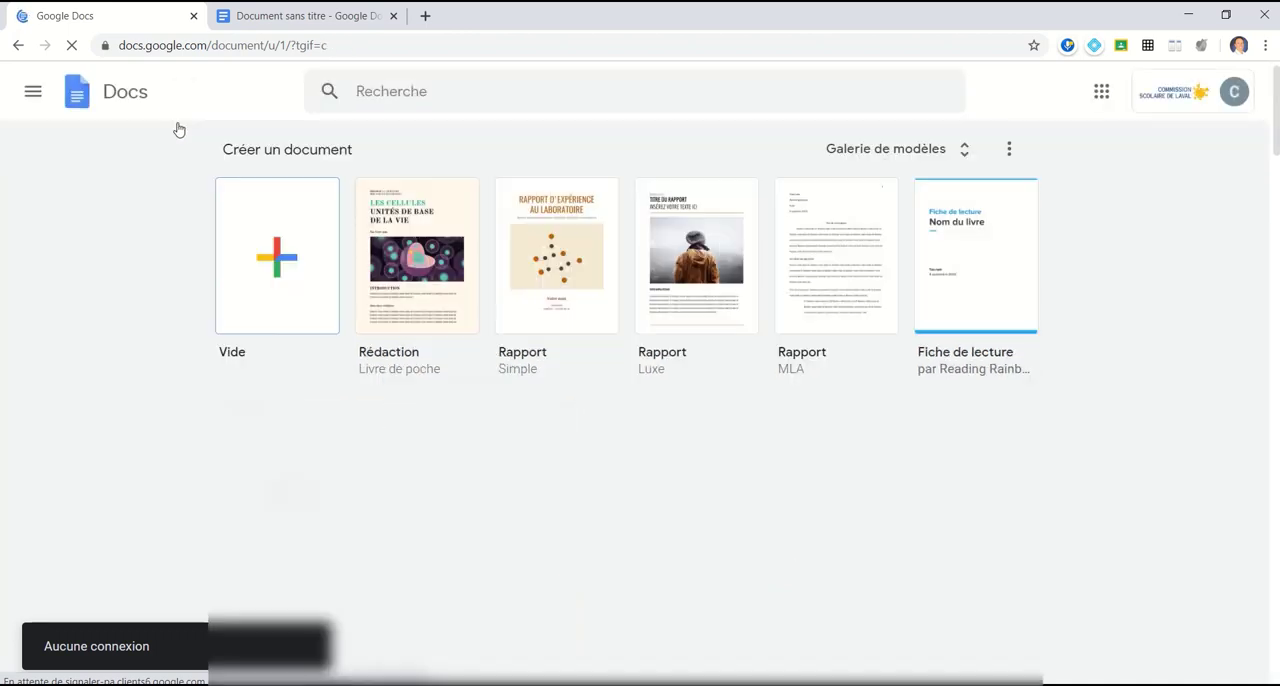
Step: Rename the blank untitled document "La Suisse" and paste the copied fact sheet about Switzerland into its body
left_click(290, 14)
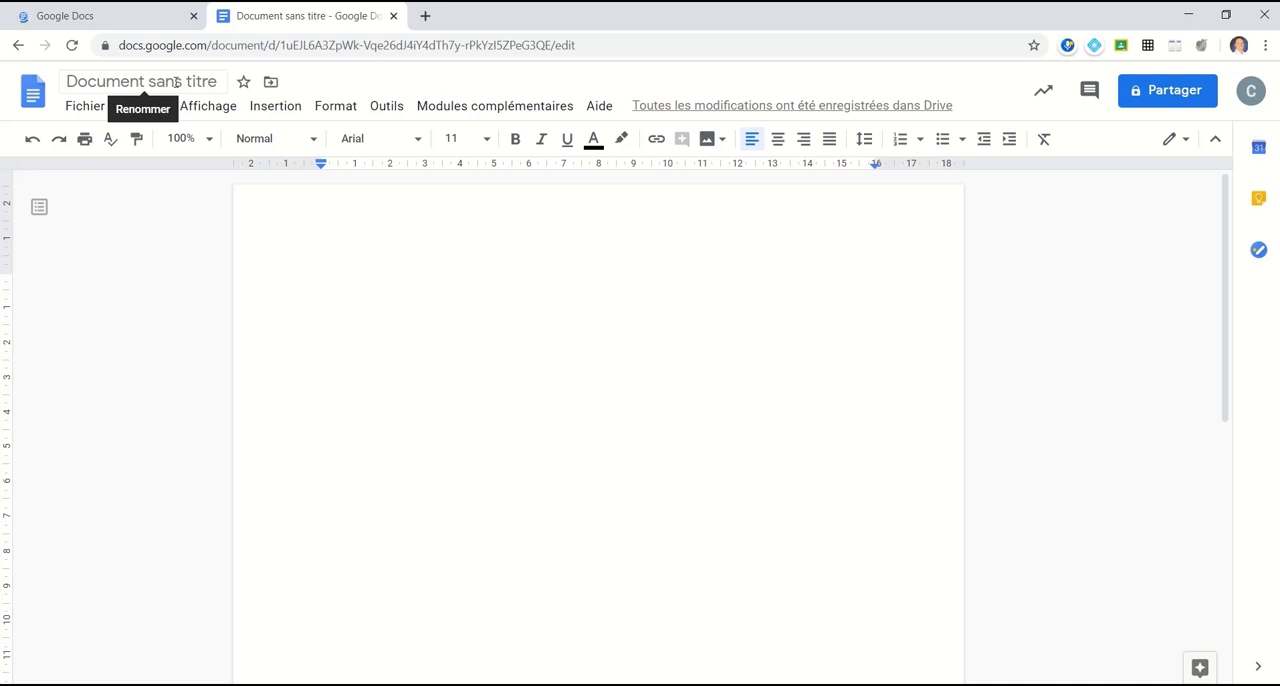
left_click(176, 82)
type("L")
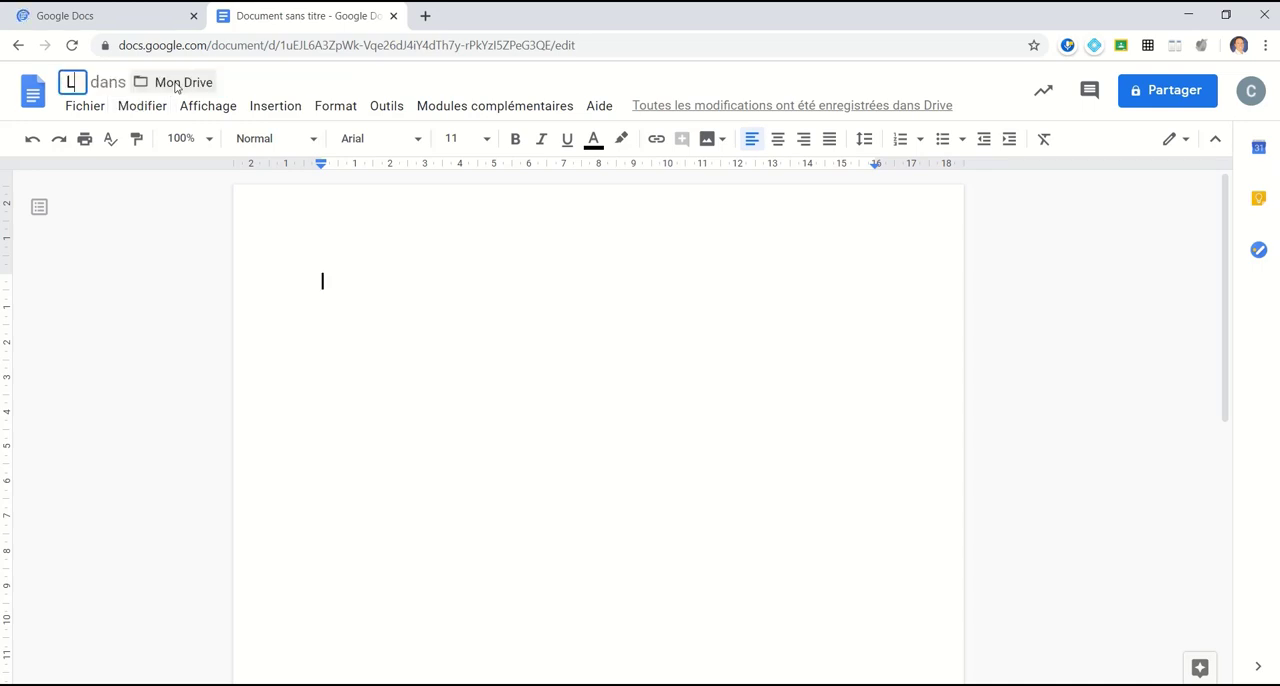
type("a Suisse")
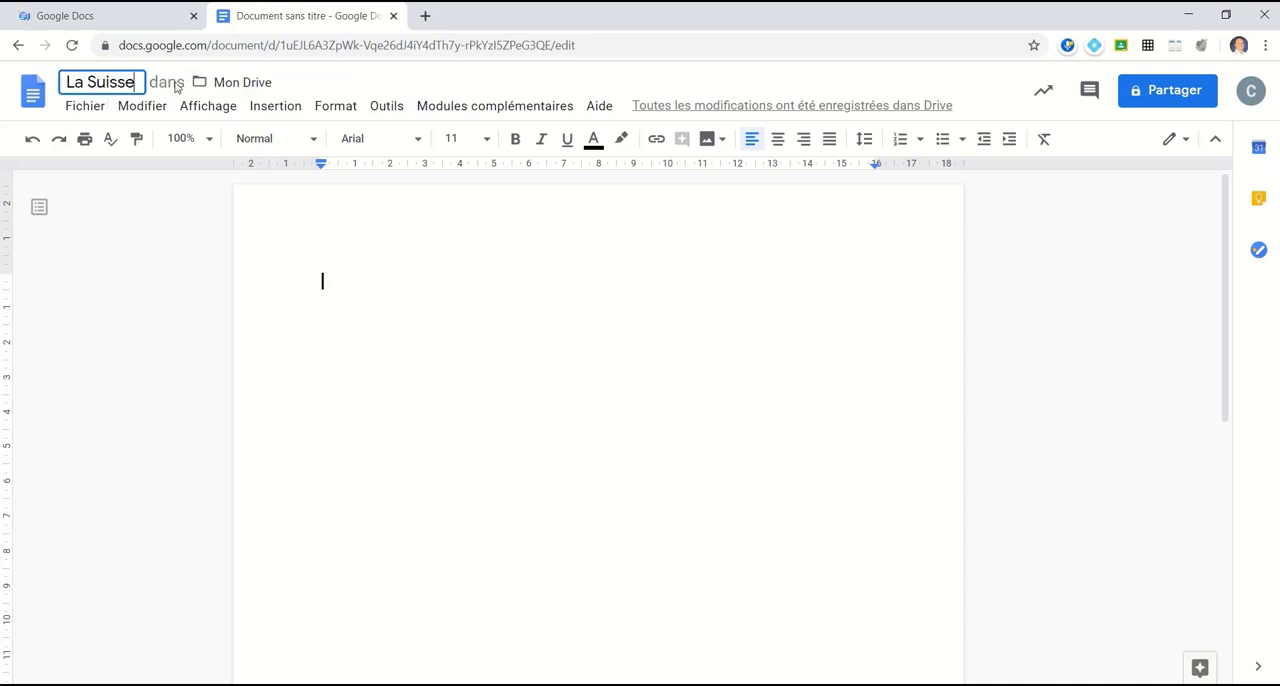
left_click(423, 306)
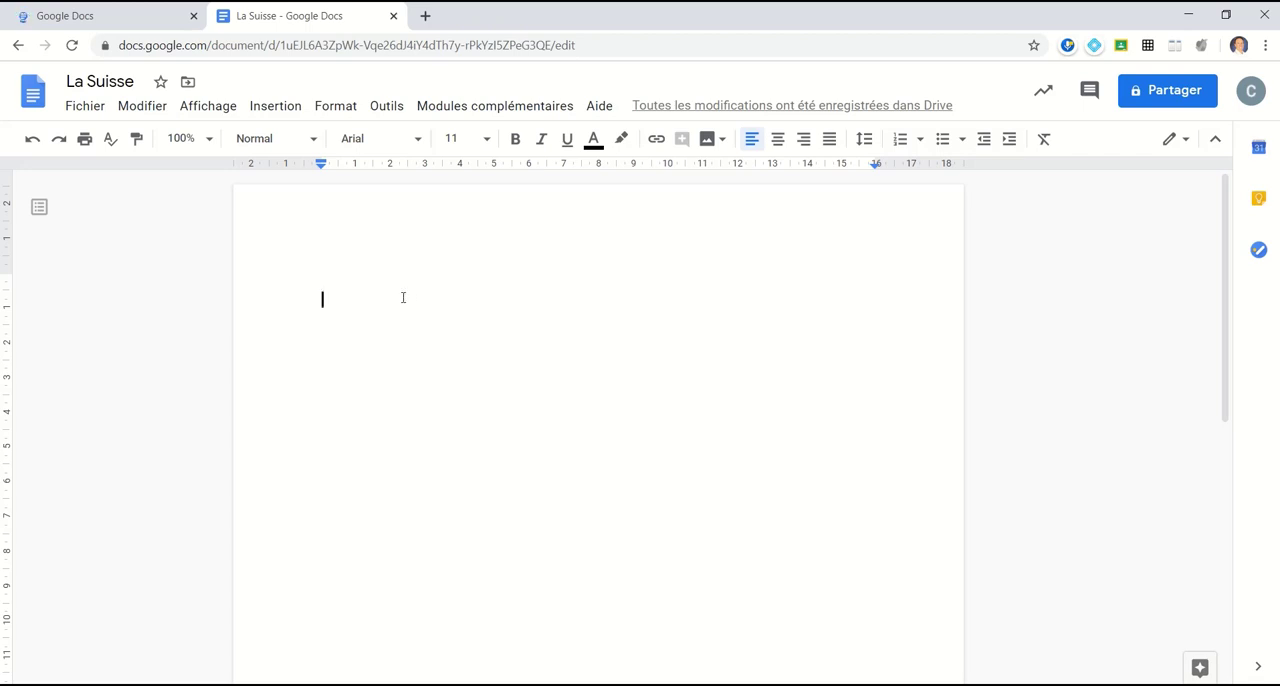
type("La Suisse Superficie : 41 293 km² Drapeau : Nombre d'habitants : 8,57 millions Nom des habitants : Suisses Capitale : Berne Langues :  Allemand, Français, Italien et Romanche Monnaie : franc suisse")
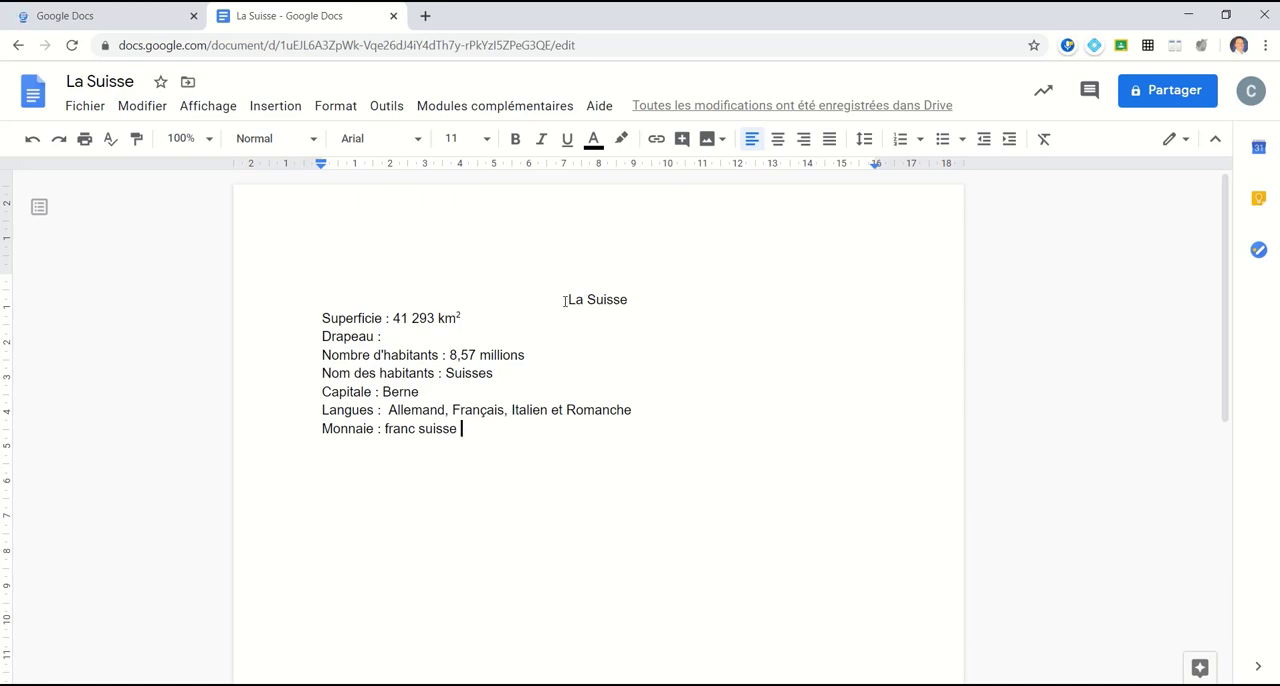
Step: Look through the paragraph styles and fonts for the "La Suisse" title and set its font size to 18
left_click_drag(566, 301, 628, 300)
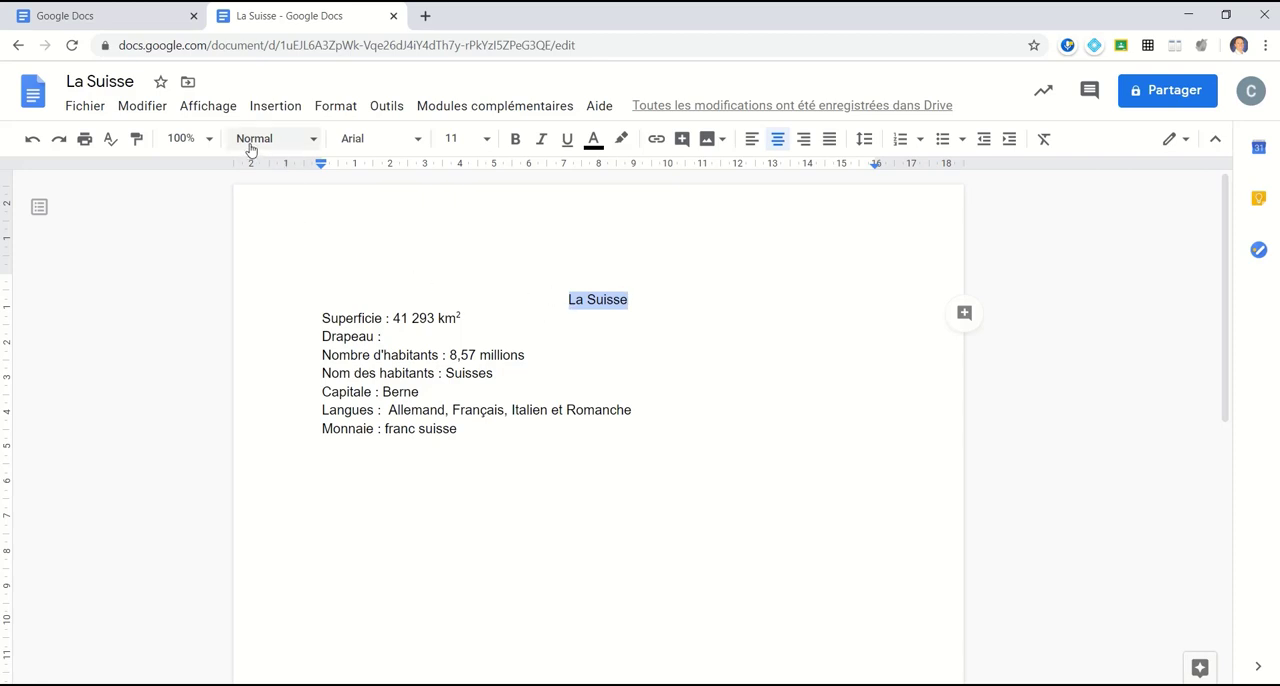
left_click(313, 141)
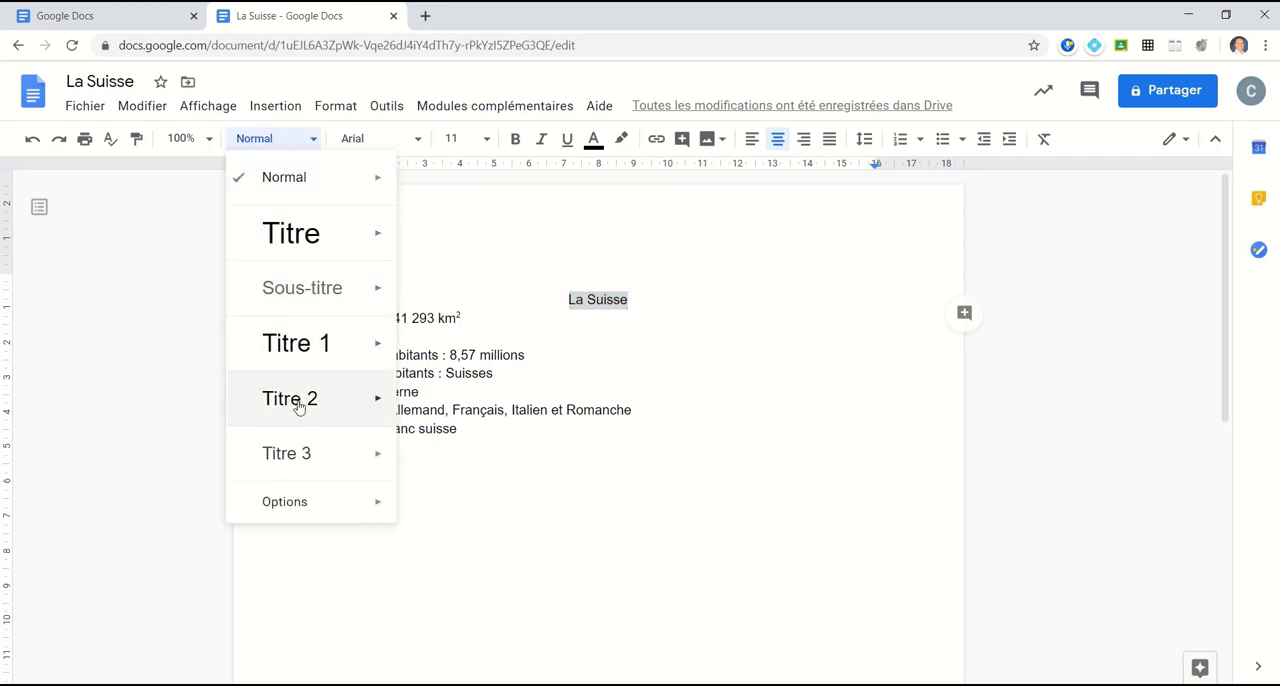
mouse_move(320, 343)
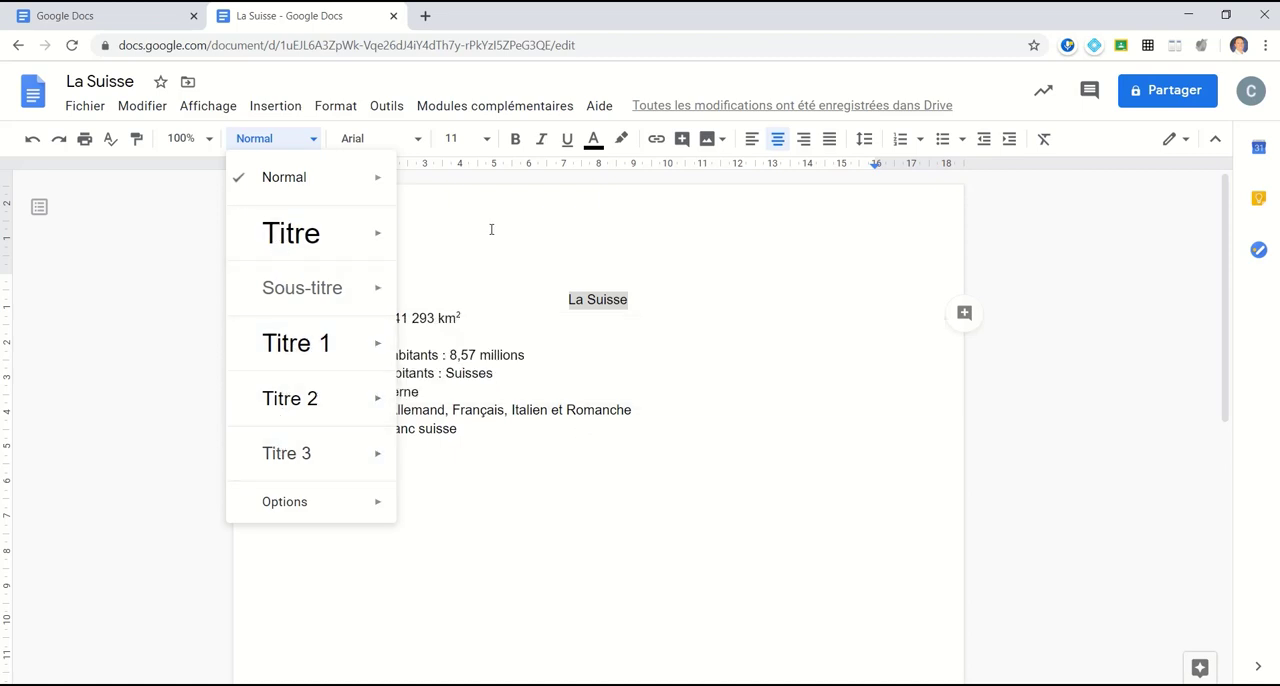
left_click(419, 142)
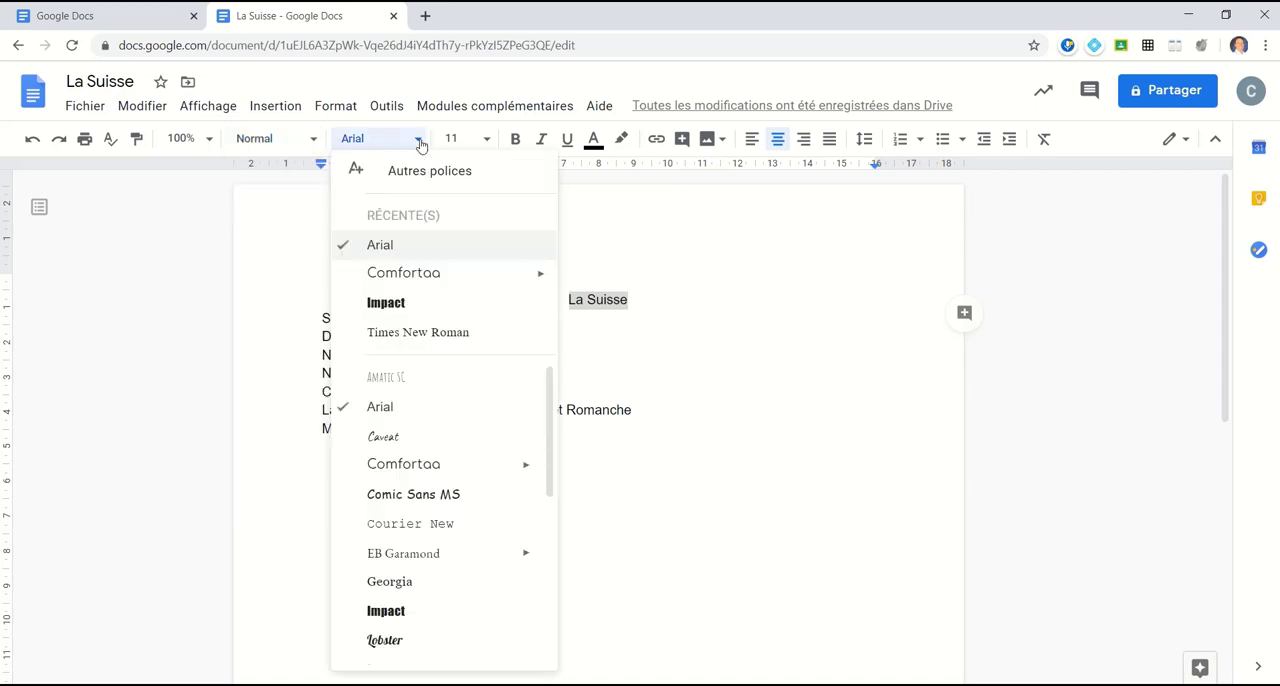
scroll(407, 449, "down", 3)
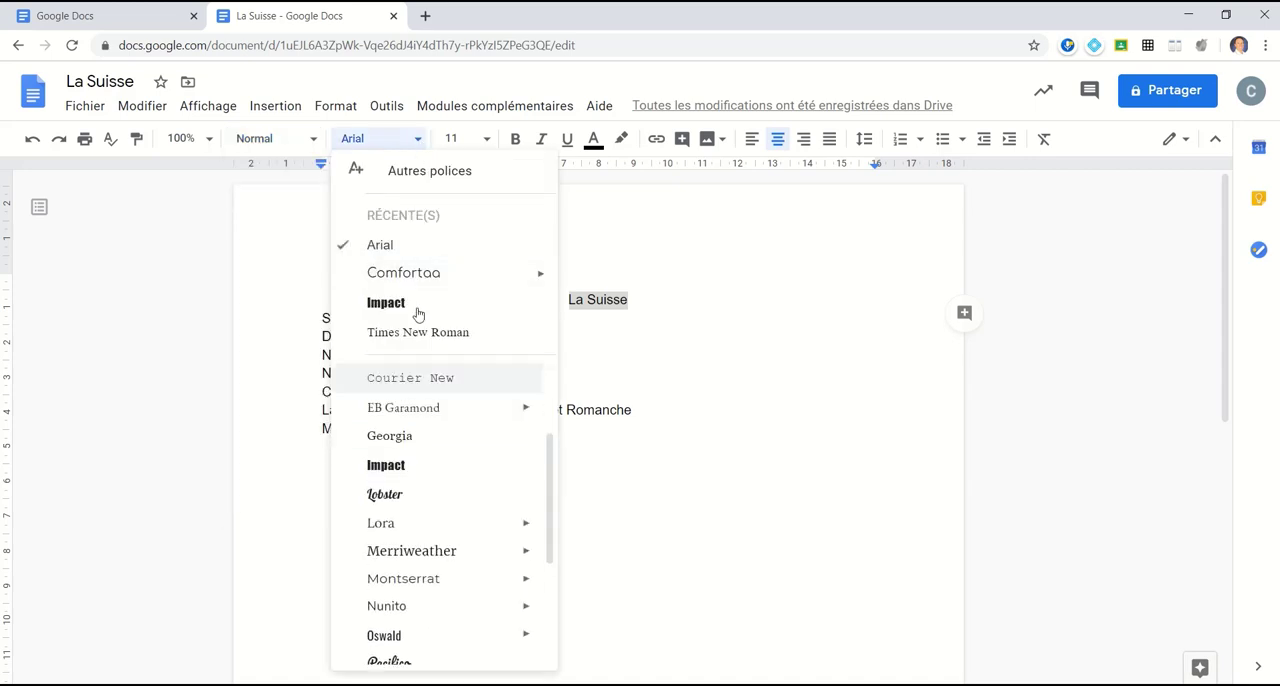
left_click(486, 140)
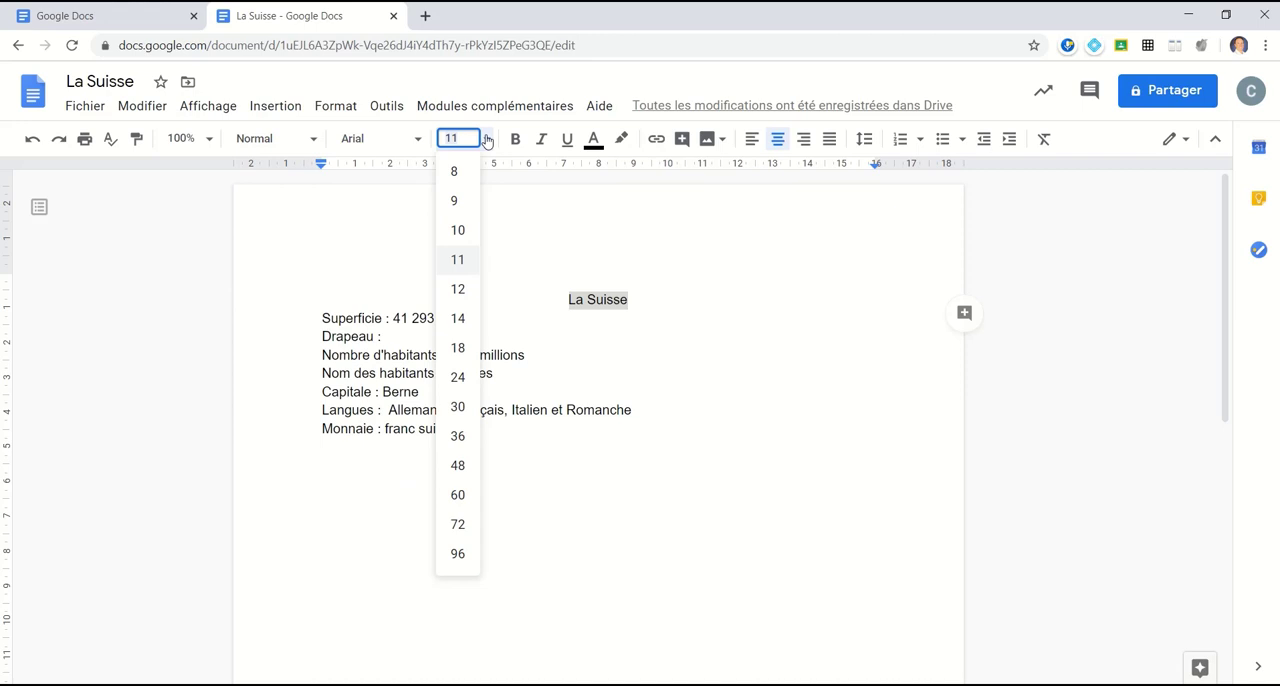
left_click(455, 347)
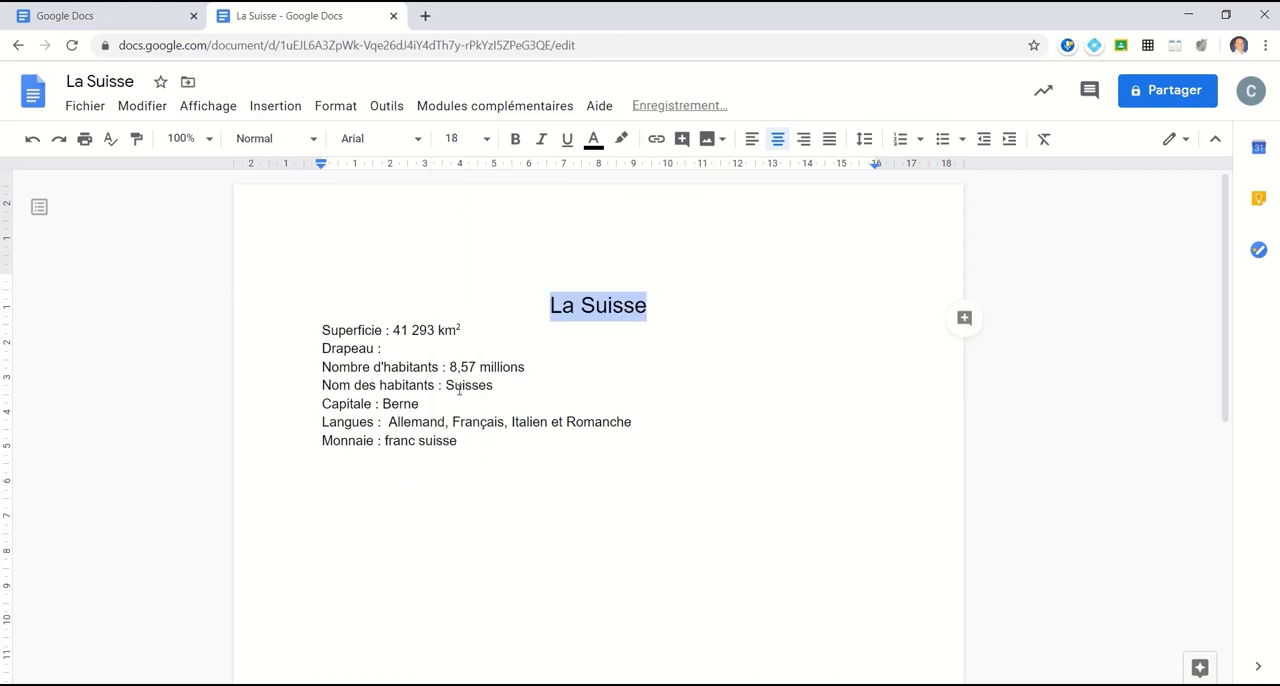
Step: Set the font size of the whole document text to 18
left_click_drag(477, 443, 354, 254)
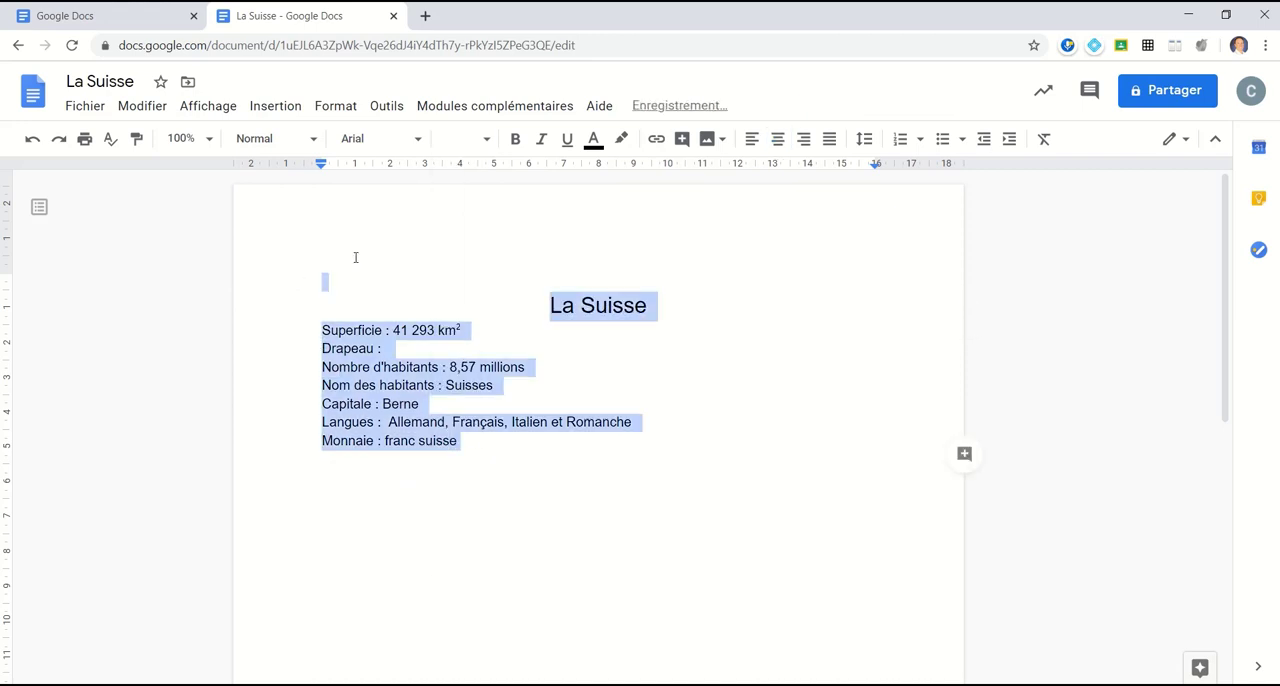
left_click(486, 140)
left_click(452, 347)
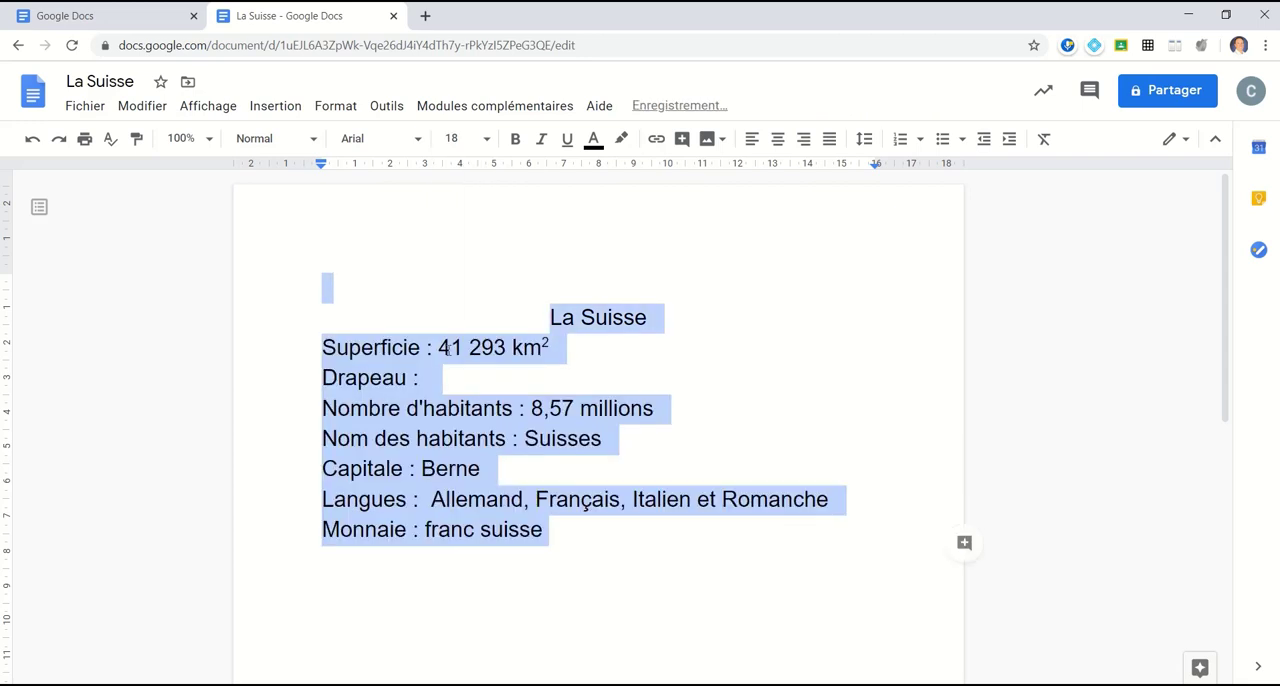
left_click(655, 363)
Step: Format the "La Suisse" title in bold, underlined and blue, applying italics and removing them again
left_click(550, 317)
double_click(562, 317)
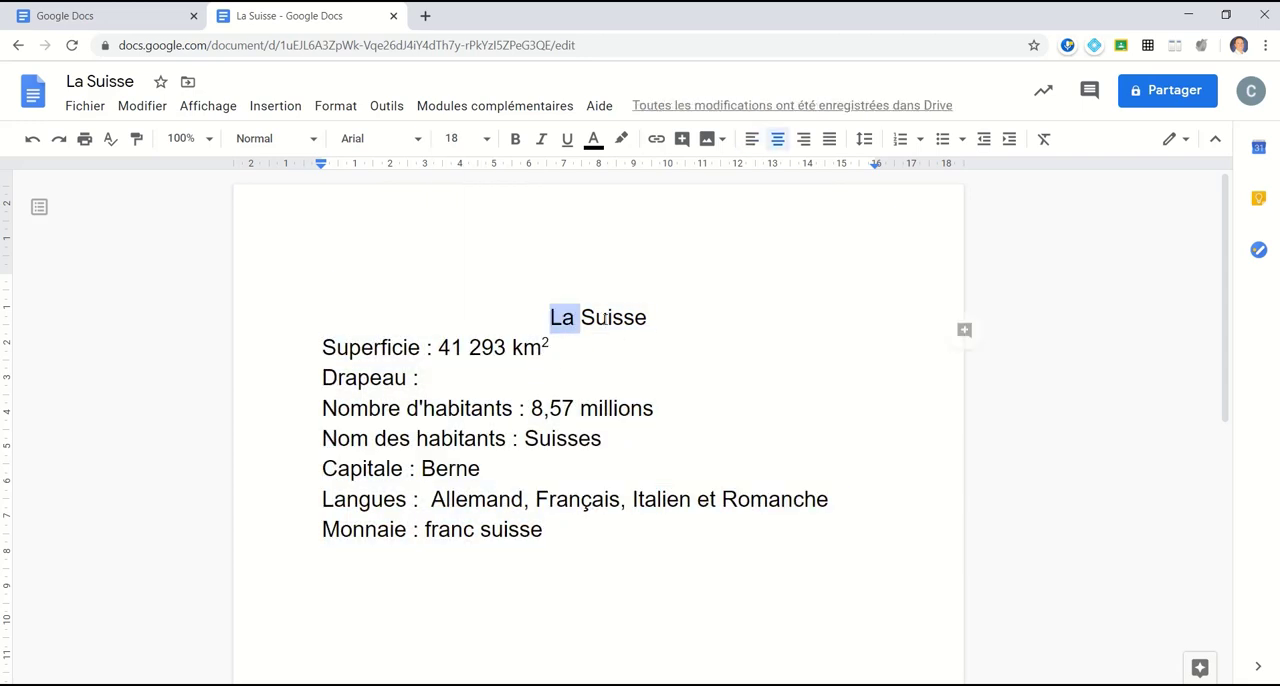
left_click_drag(604, 318, 629, 318)
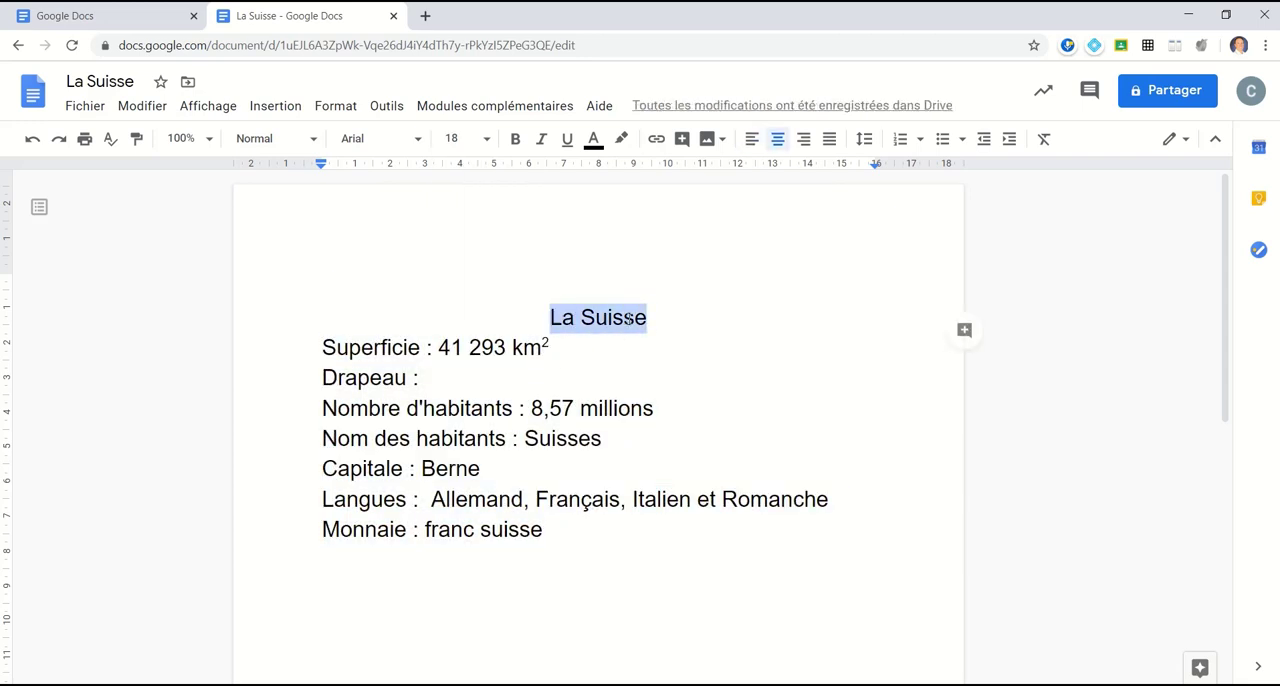
left_click(516, 147)
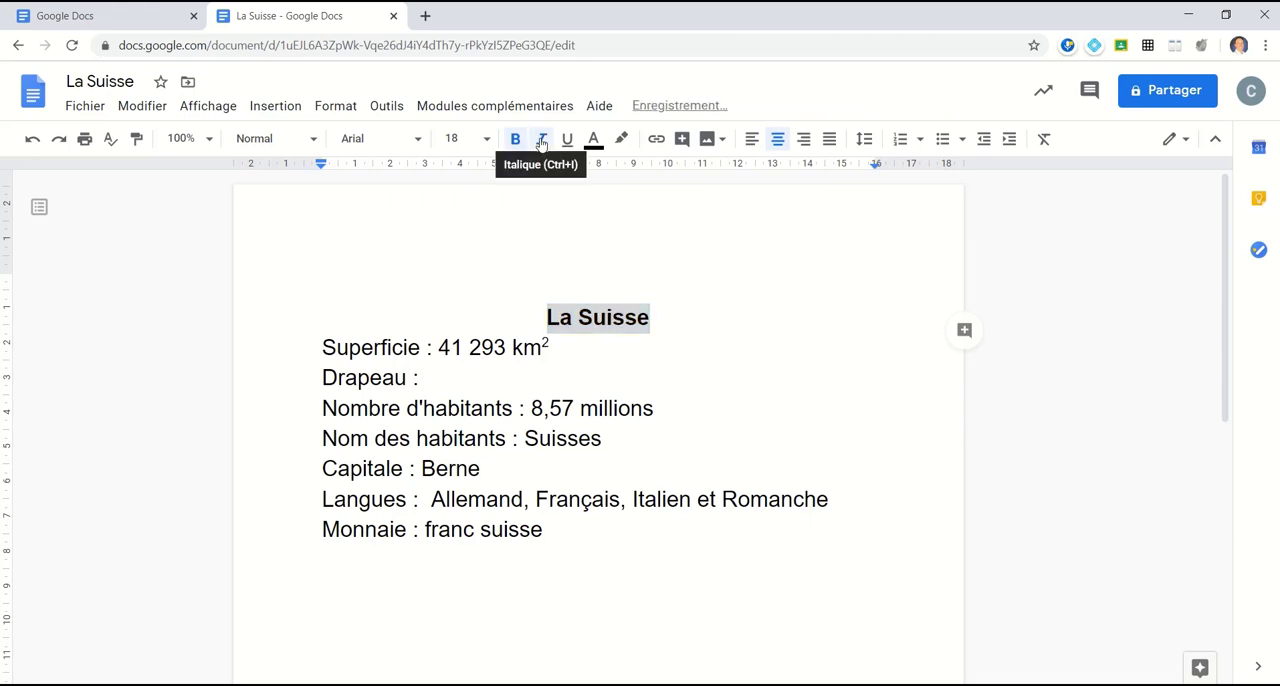
left_click(541, 143)
left_click(566, 141)
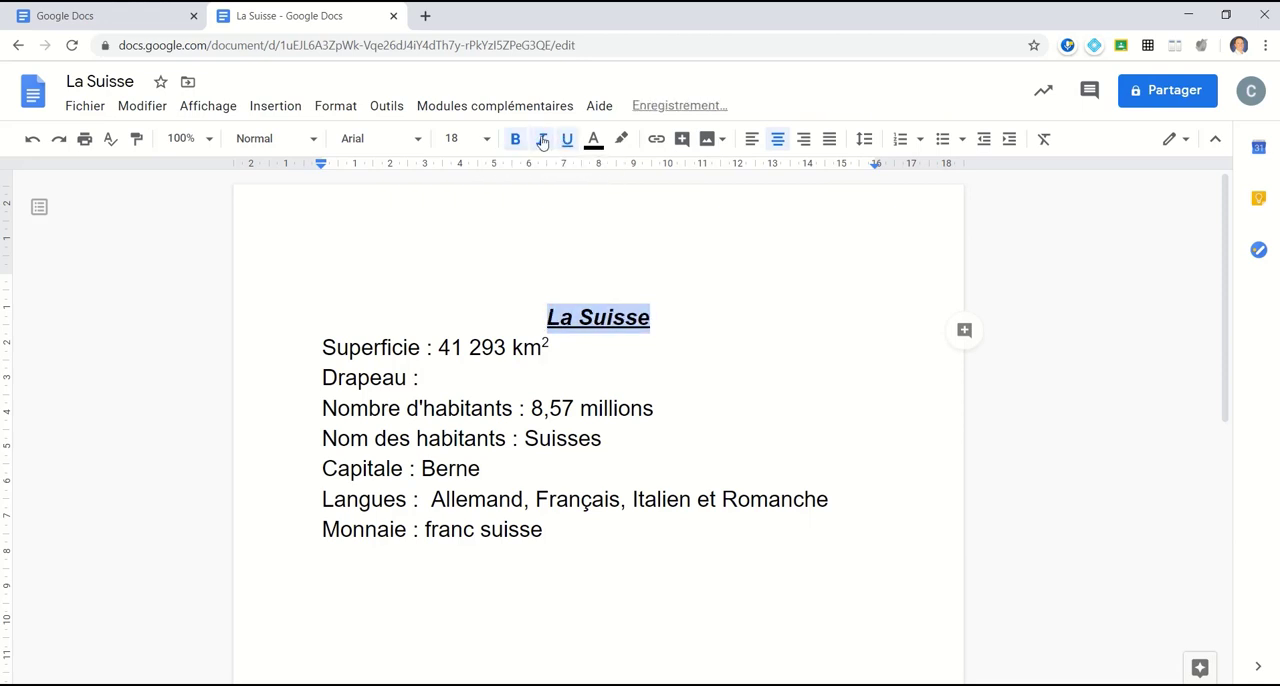
left_click(541, 142)
left_click(593, 143)
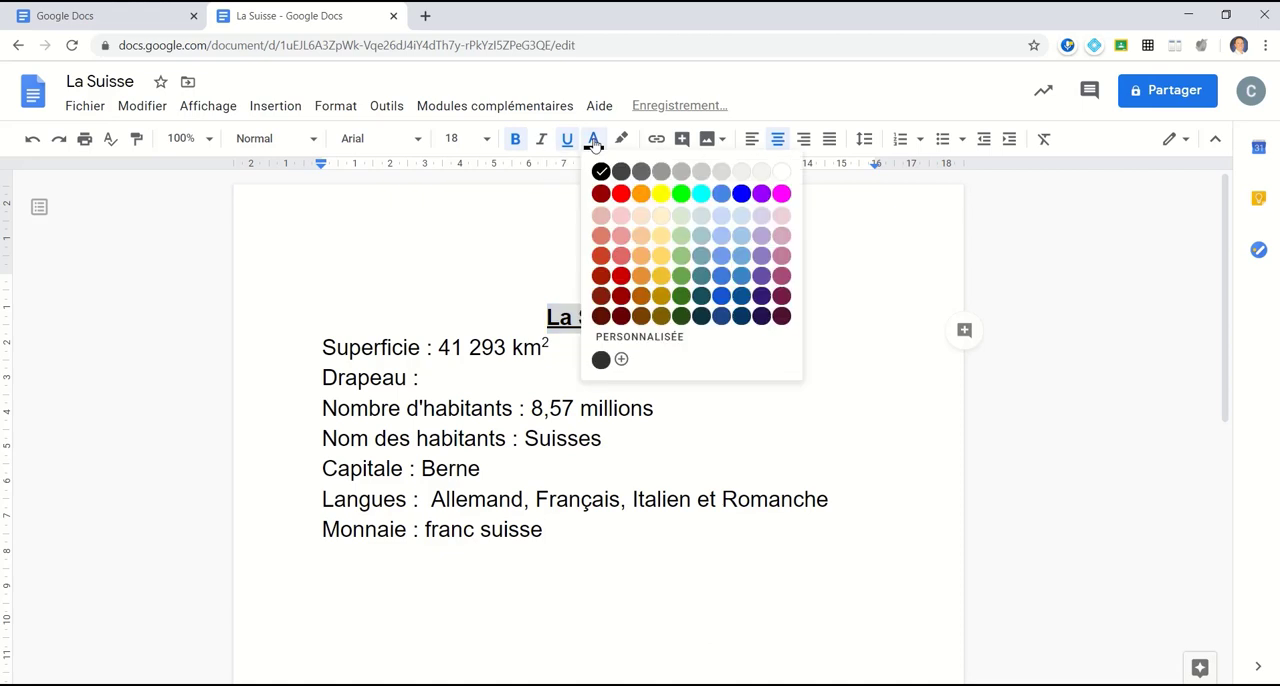
left_click(741, 195)
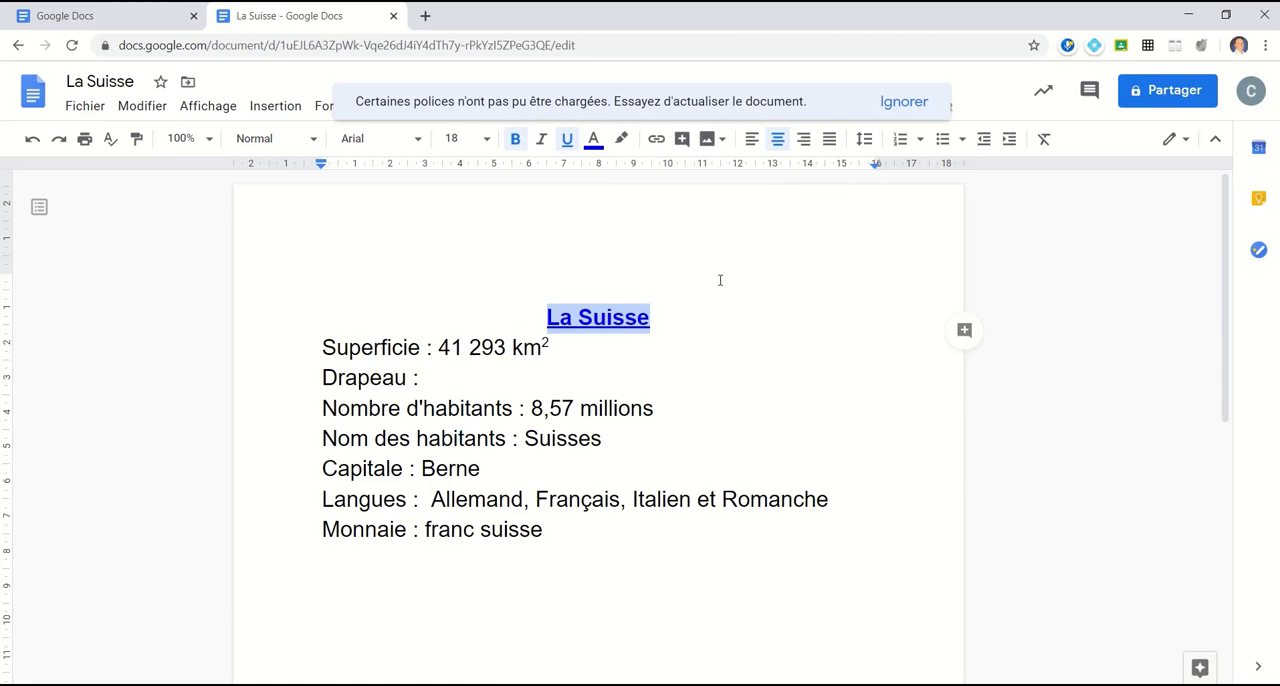
Step: Try left, right and justified alignment on the "La Suisse" title, and restore its centre alignment
left_click(753, 145)
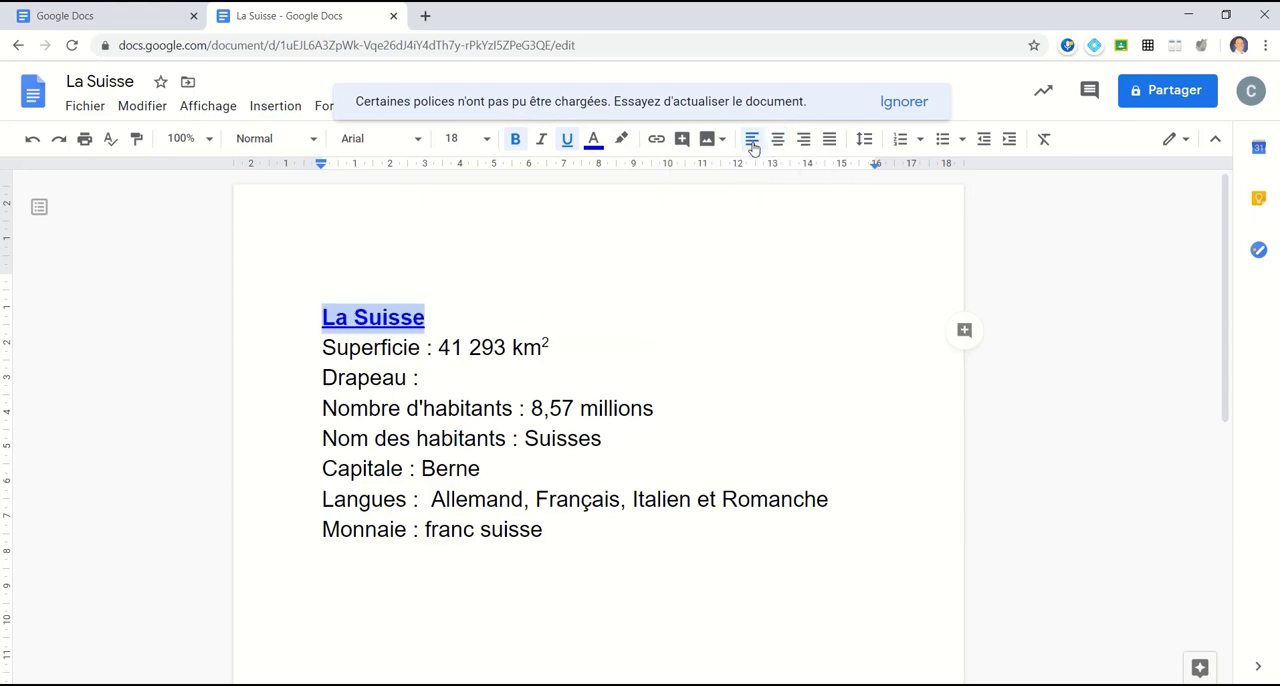
left_click(778, 143)
left_click(802, 143)
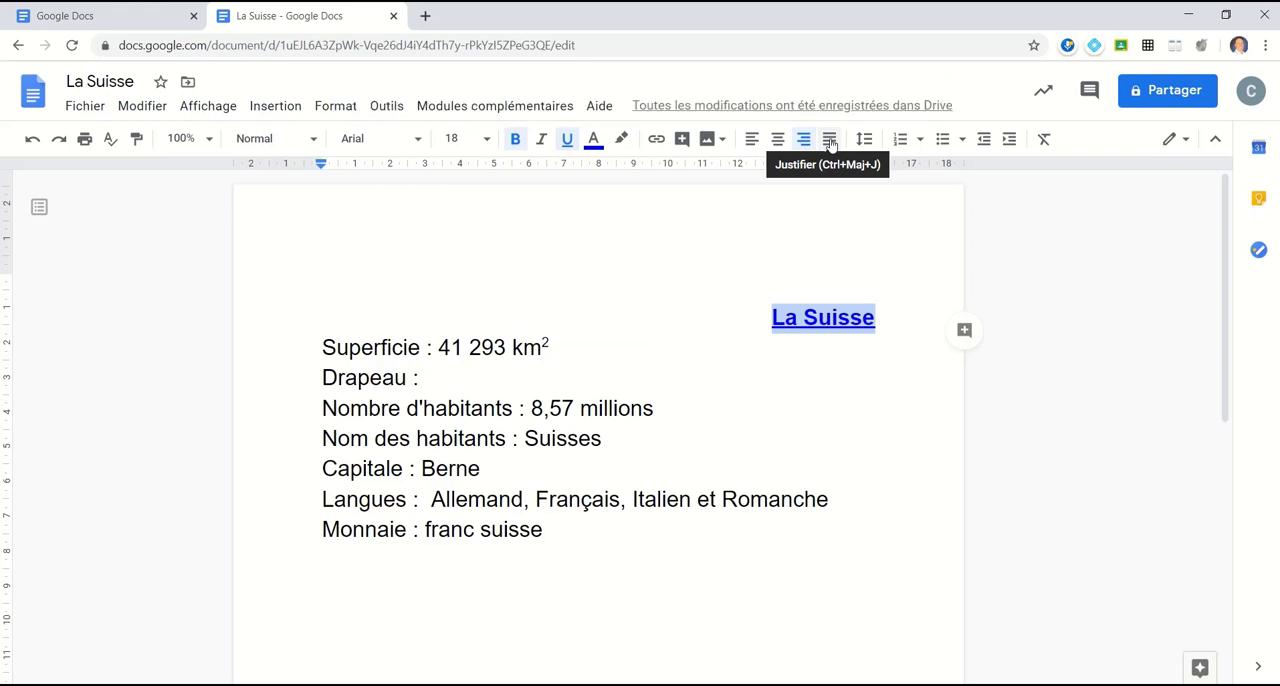
left_click(829, 143)
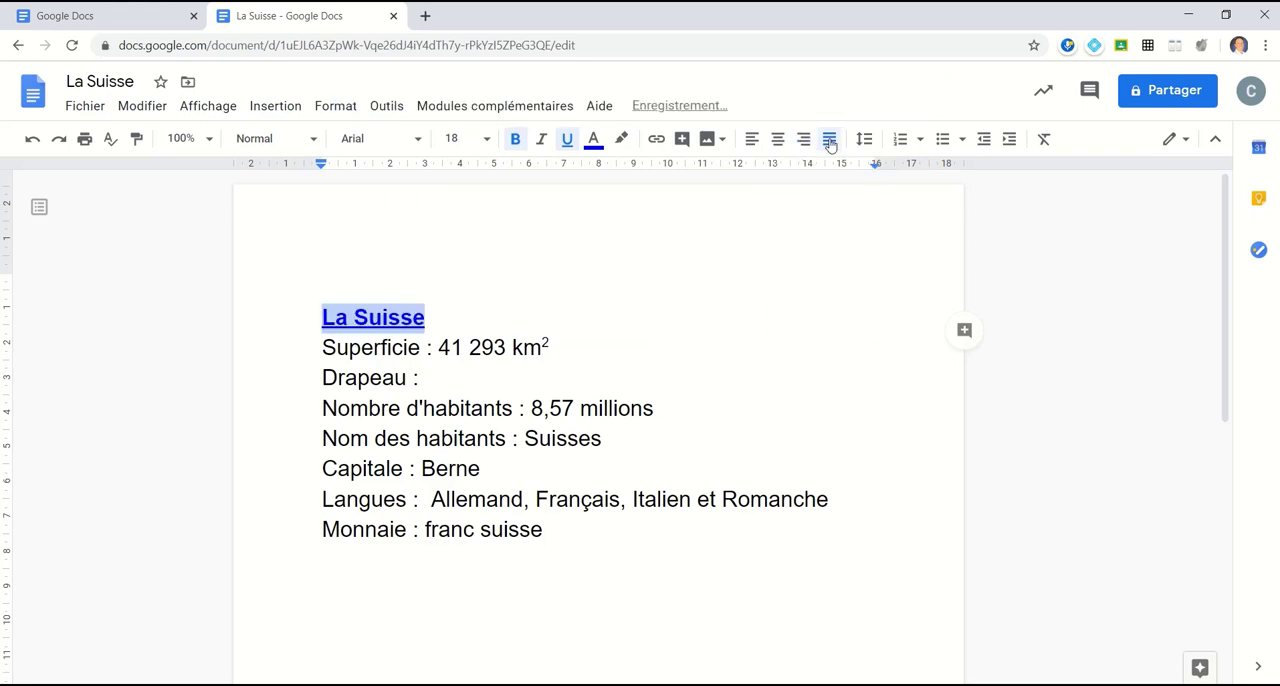
left_click(778, 141)
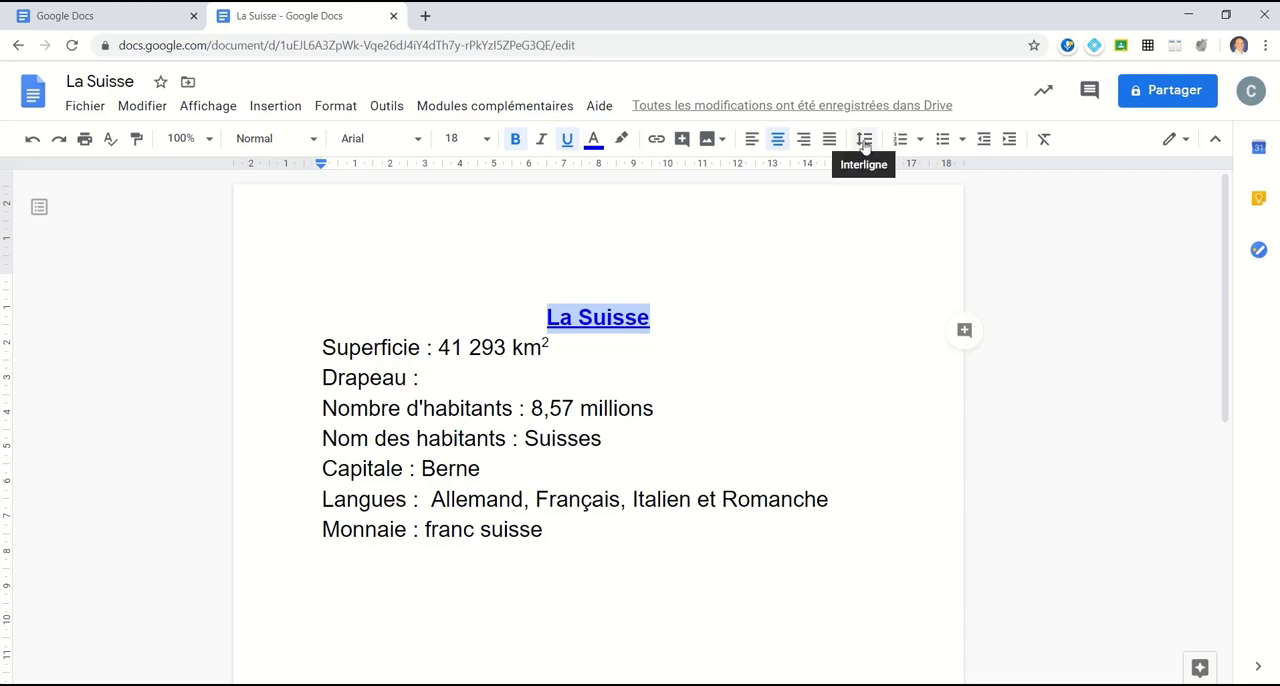
Step: Set the line spacing of the title and all the fact lines to 1,5
left_click_drag(568, 533, 283, 323)
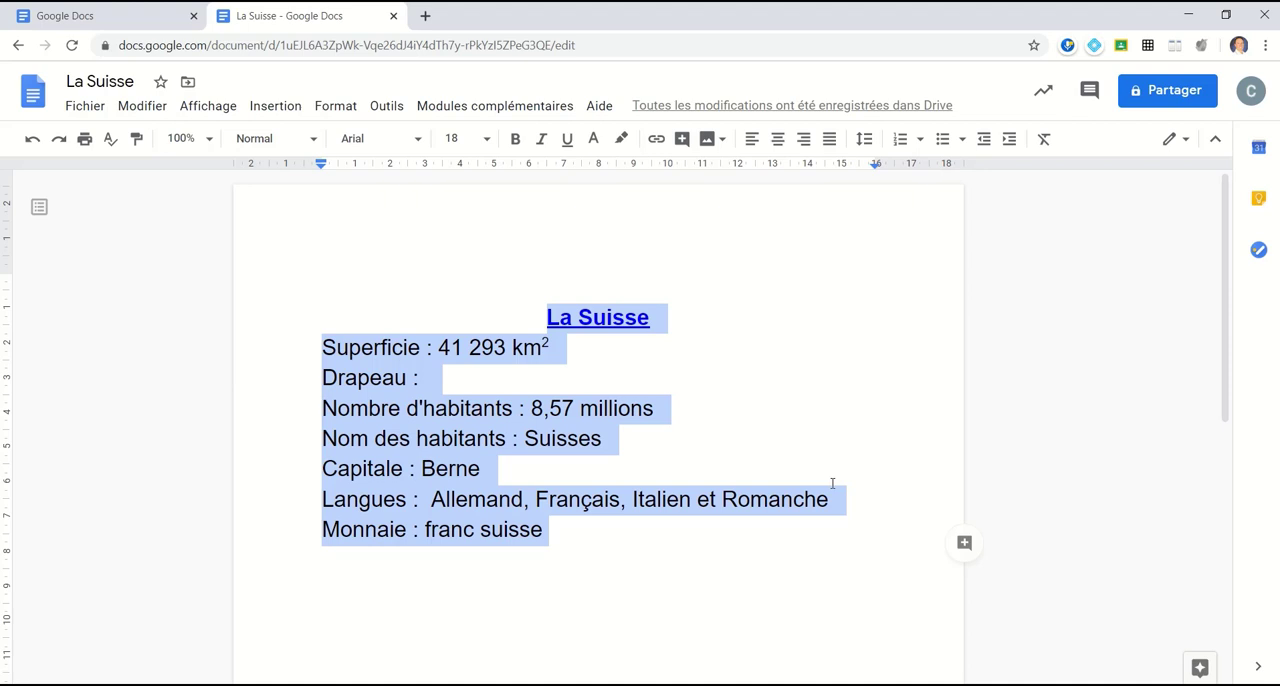
left_click(864, 141)
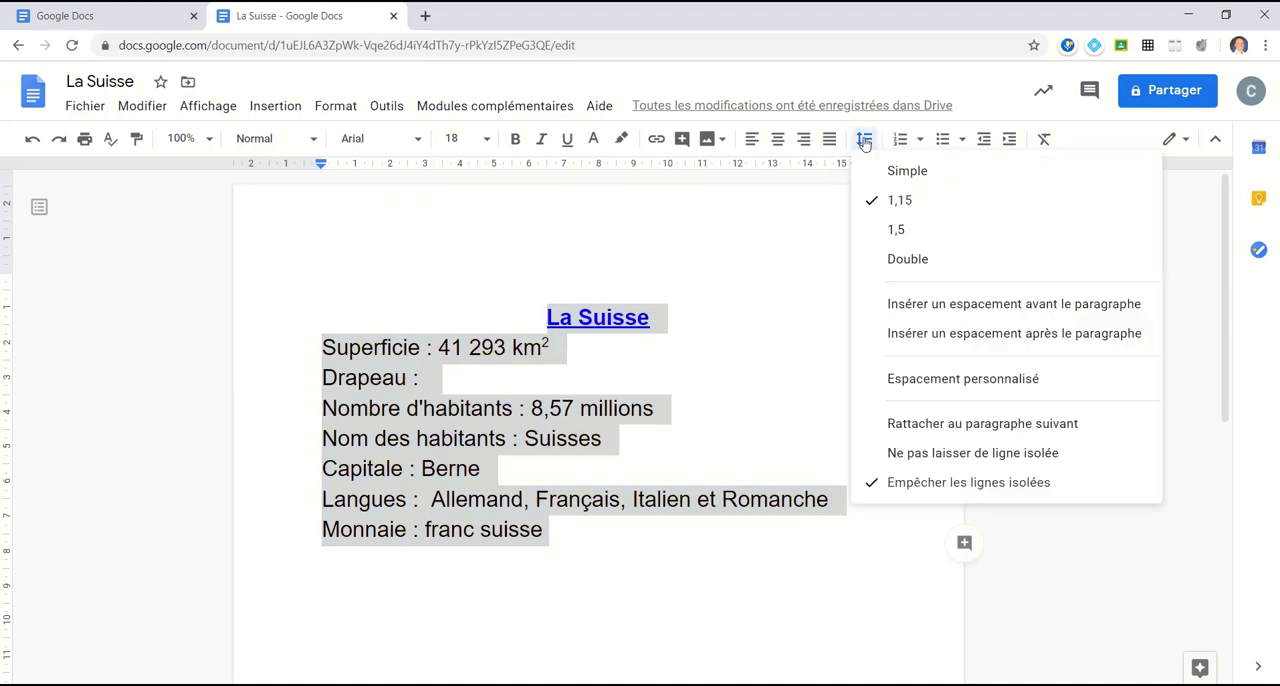
left_click(921, 240)
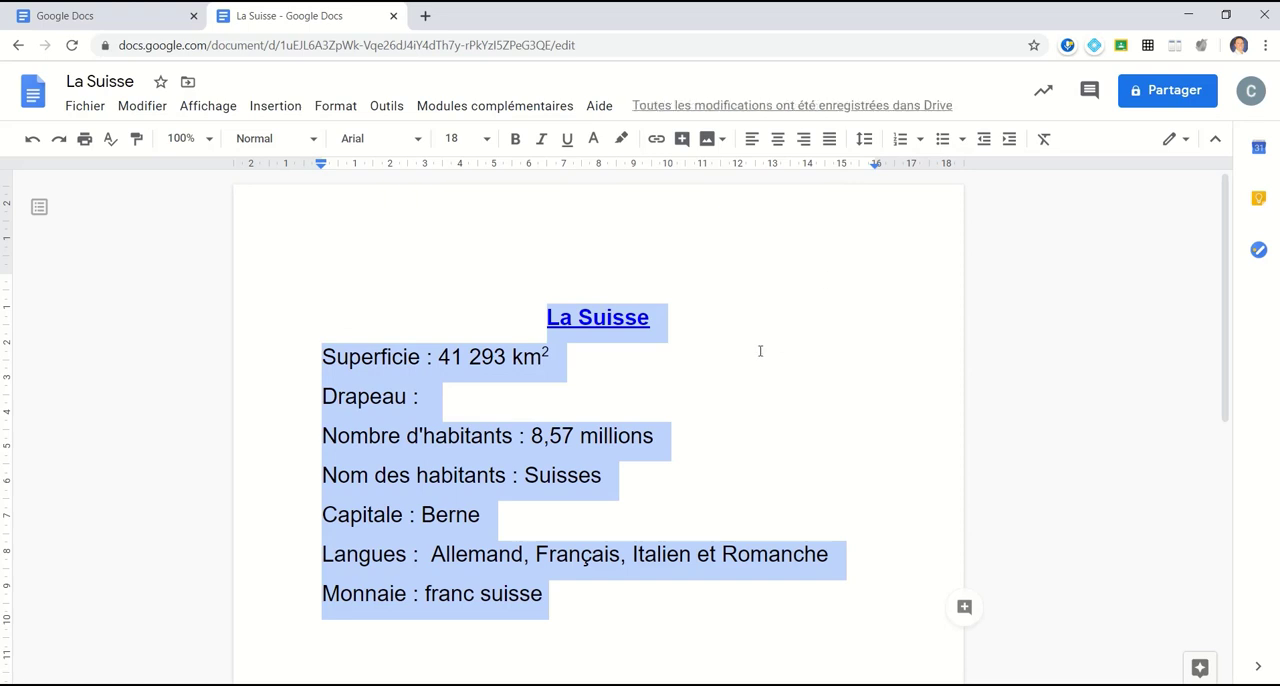
left_click(669, 393)
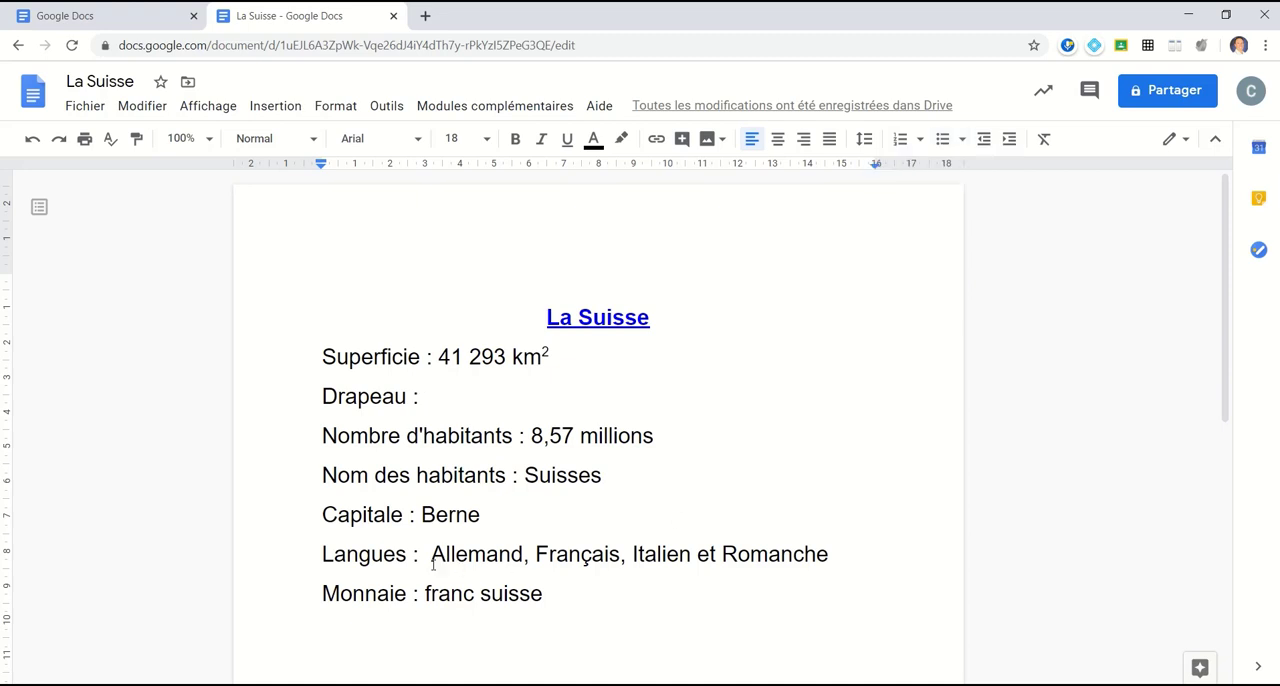
Step: Move the languages onto their own line below "Langues :" and make that line a numbered list in the 1) a) i) style
scroll(405, 524, "down", 2)
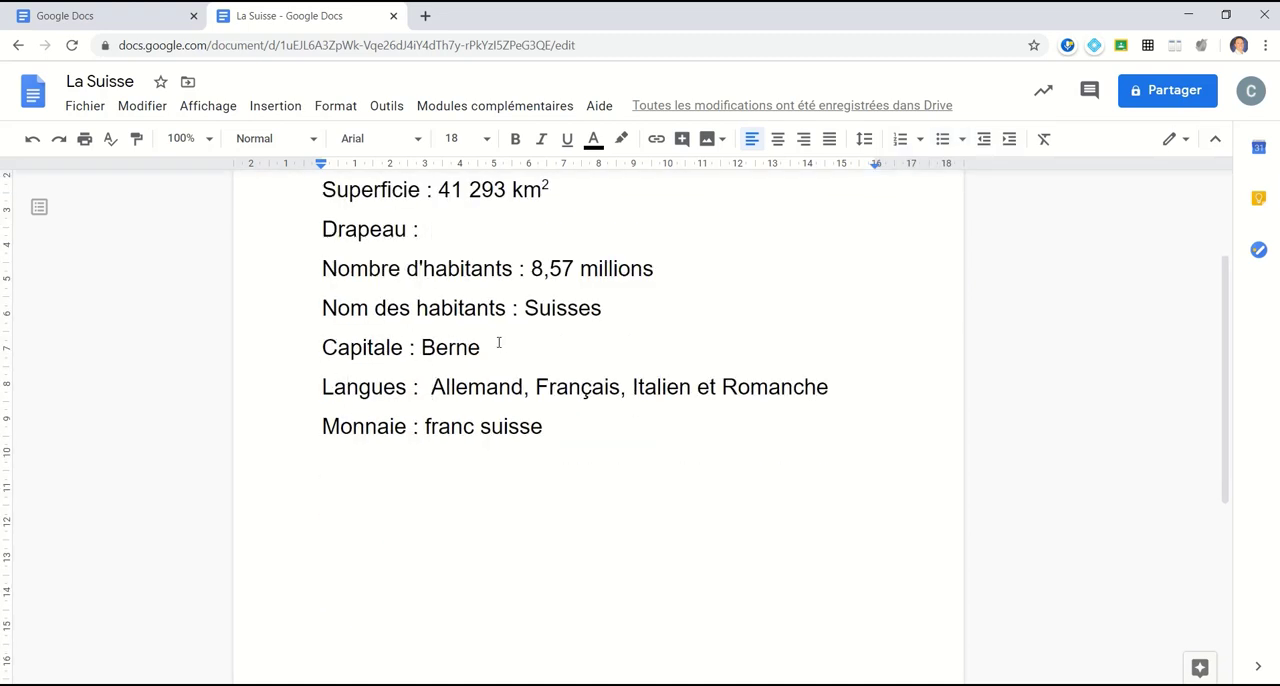
key("Return")
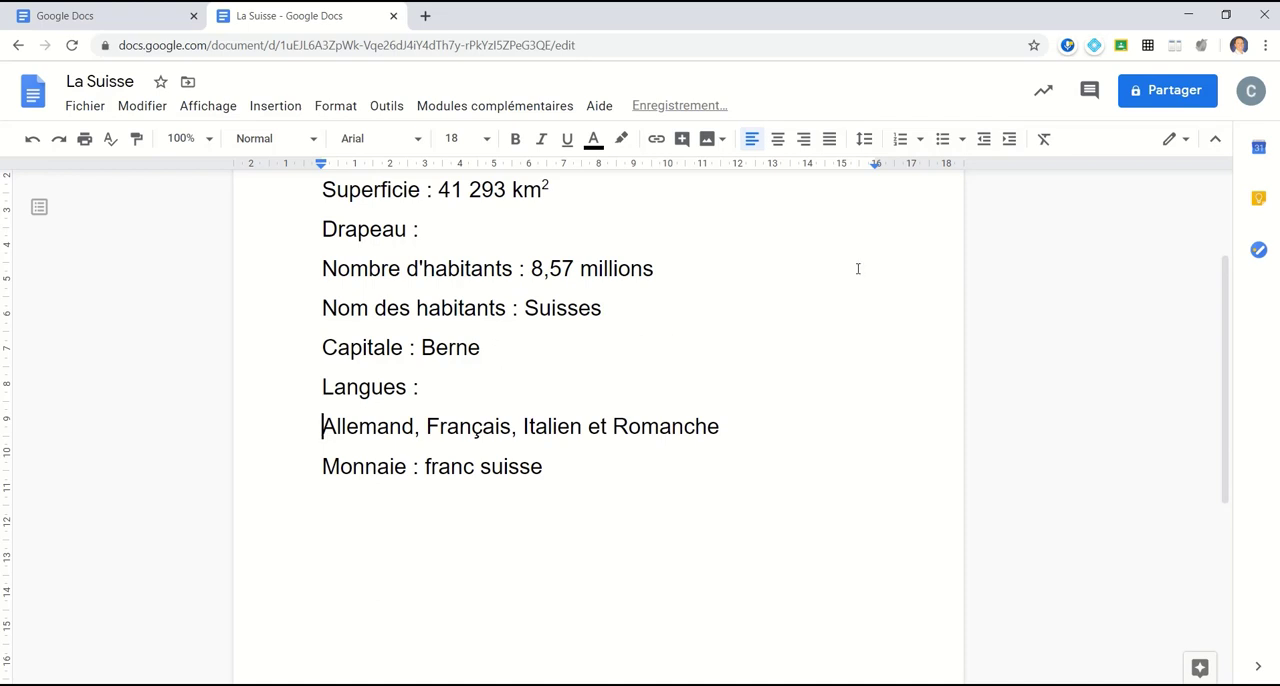
left_click(920, 140)
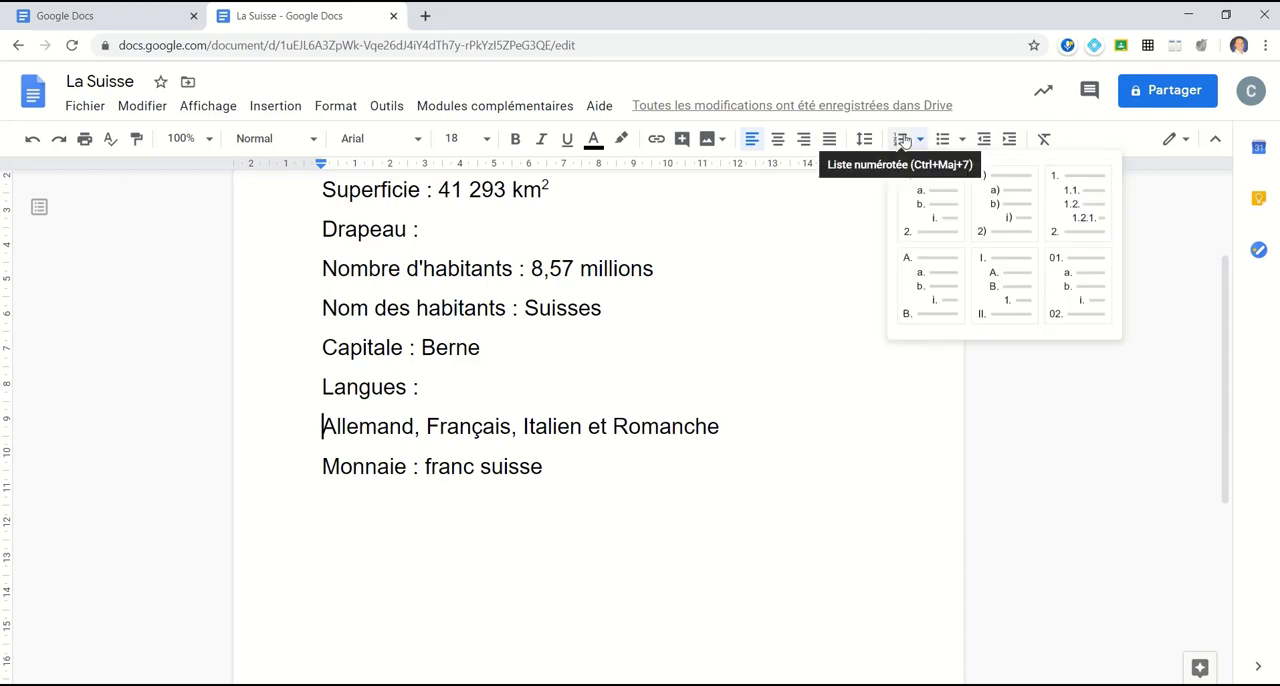
left_click(1017, 203)
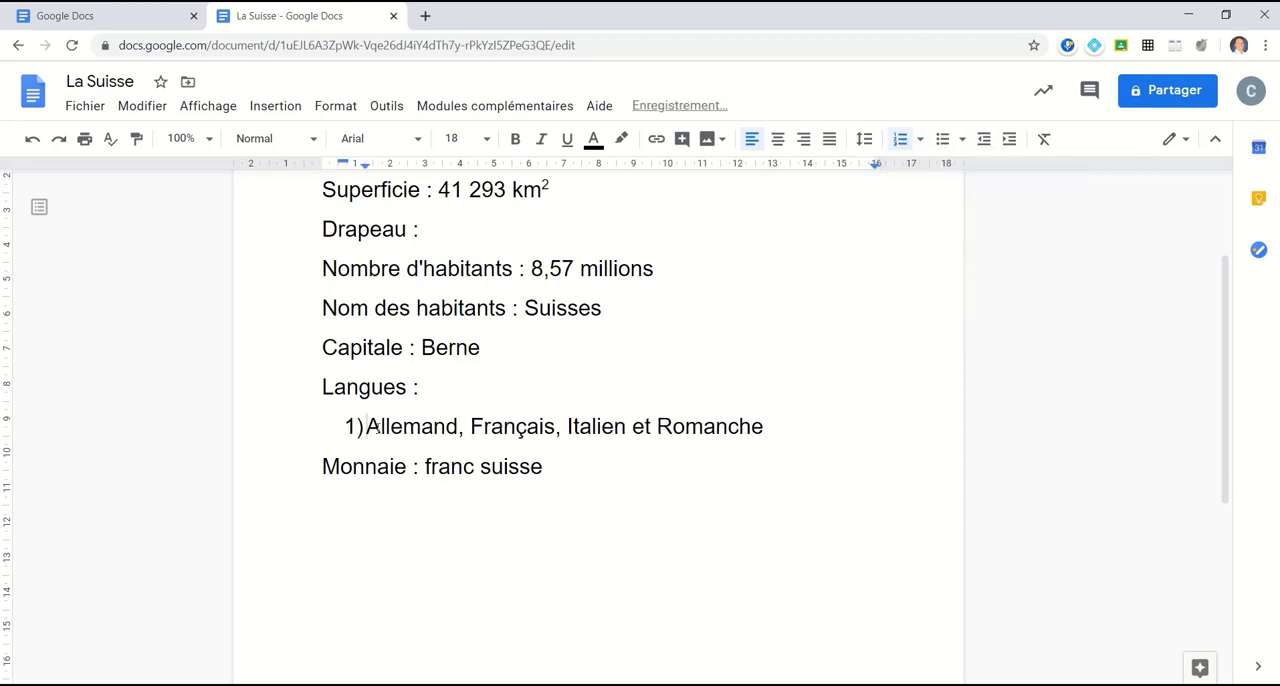
Step: Split Allemand and Français into their own numbered list items, removing the commas and spaces that separated the languages
left_click(460, 426)
key("Return")
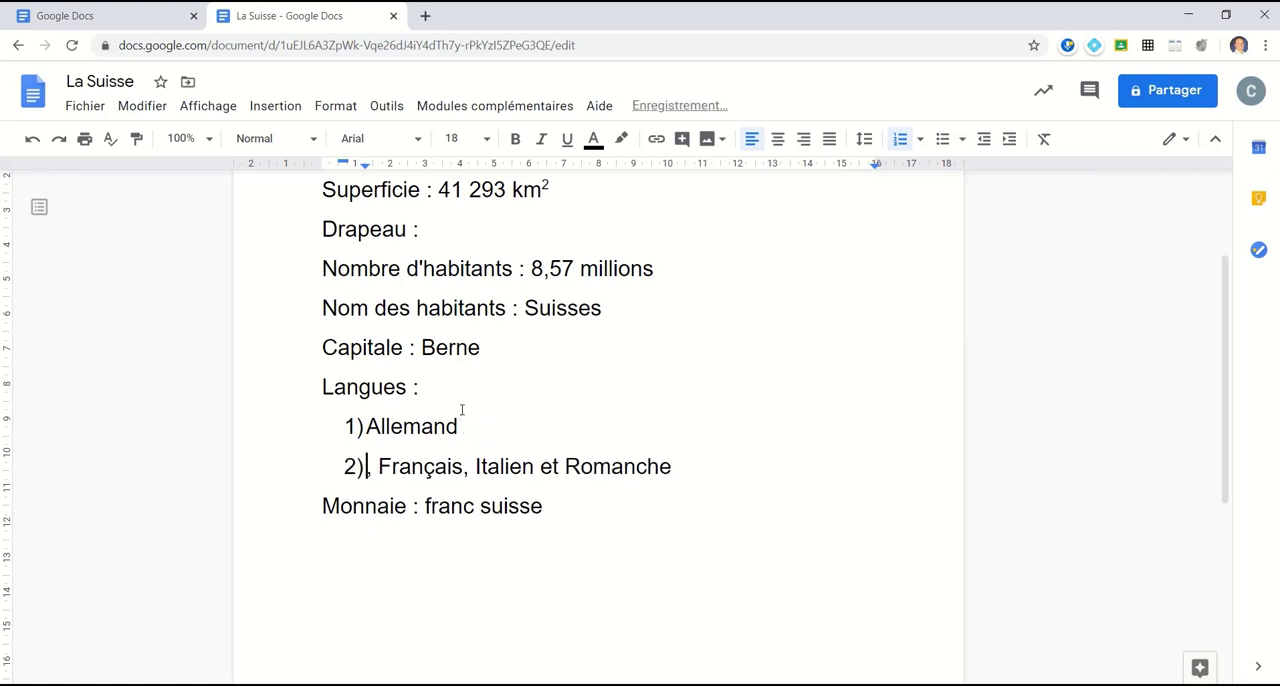
key("Delete")
key("Delete")
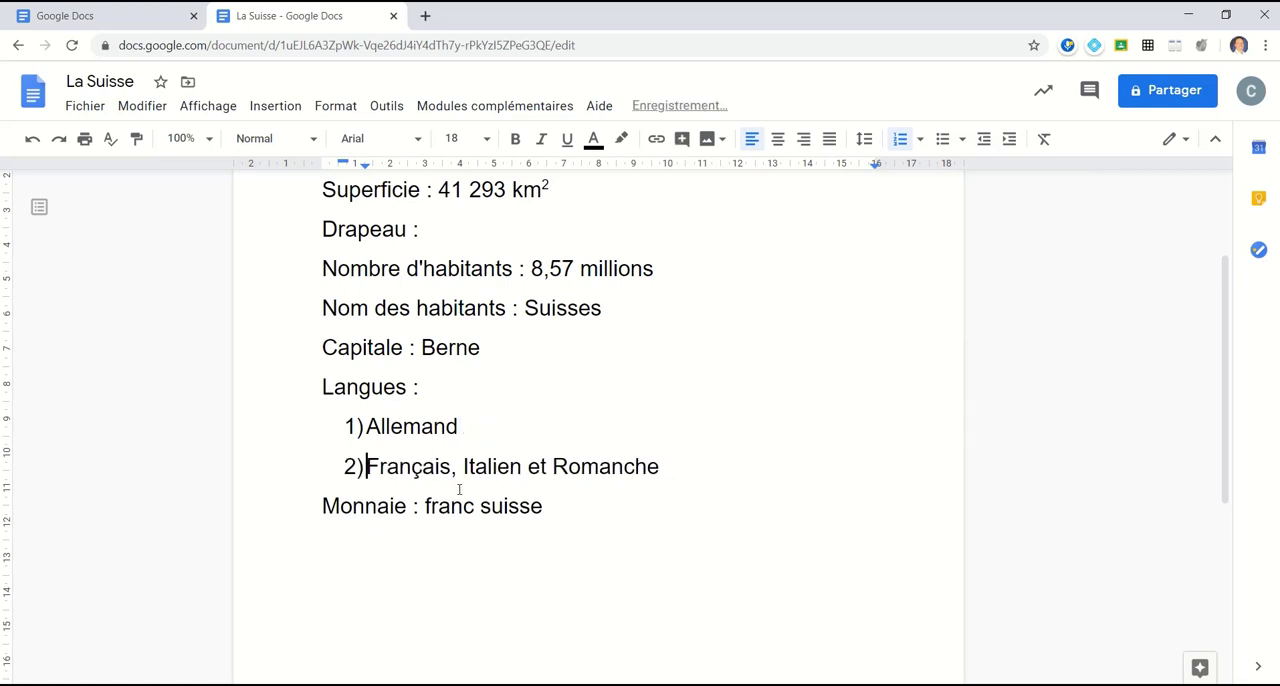
left_click(461, 467)
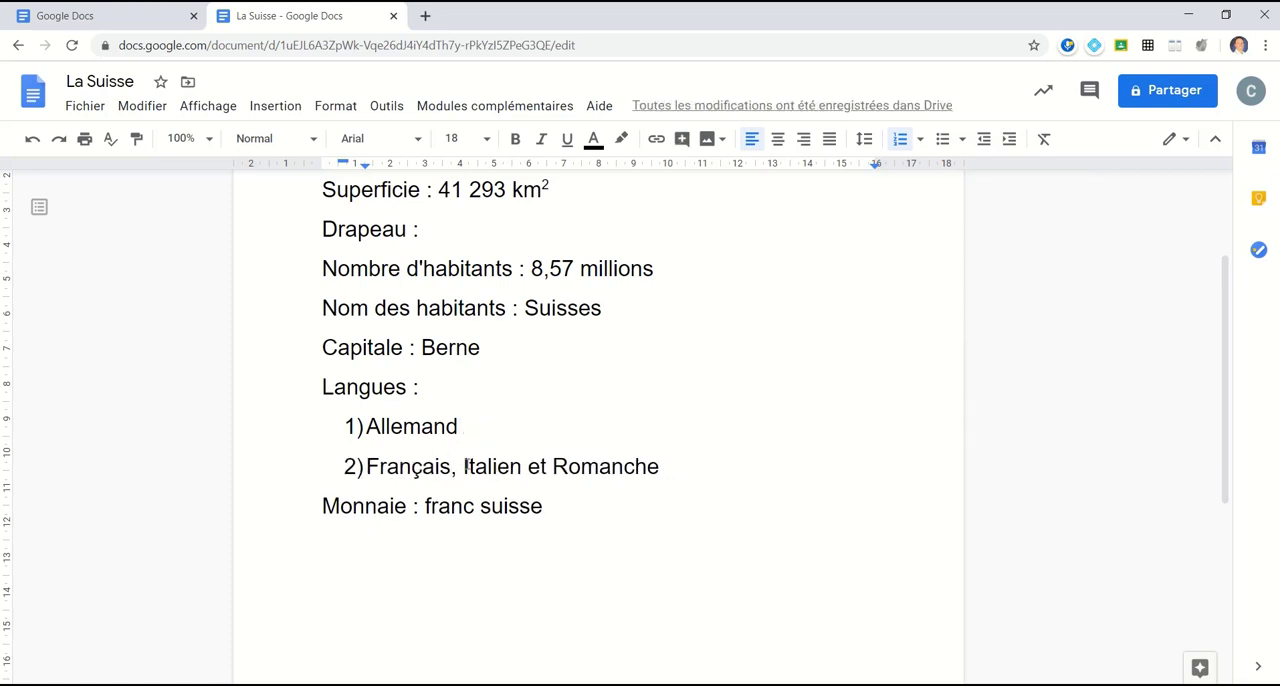
key("Return")
key("Delete")
key("Delete")
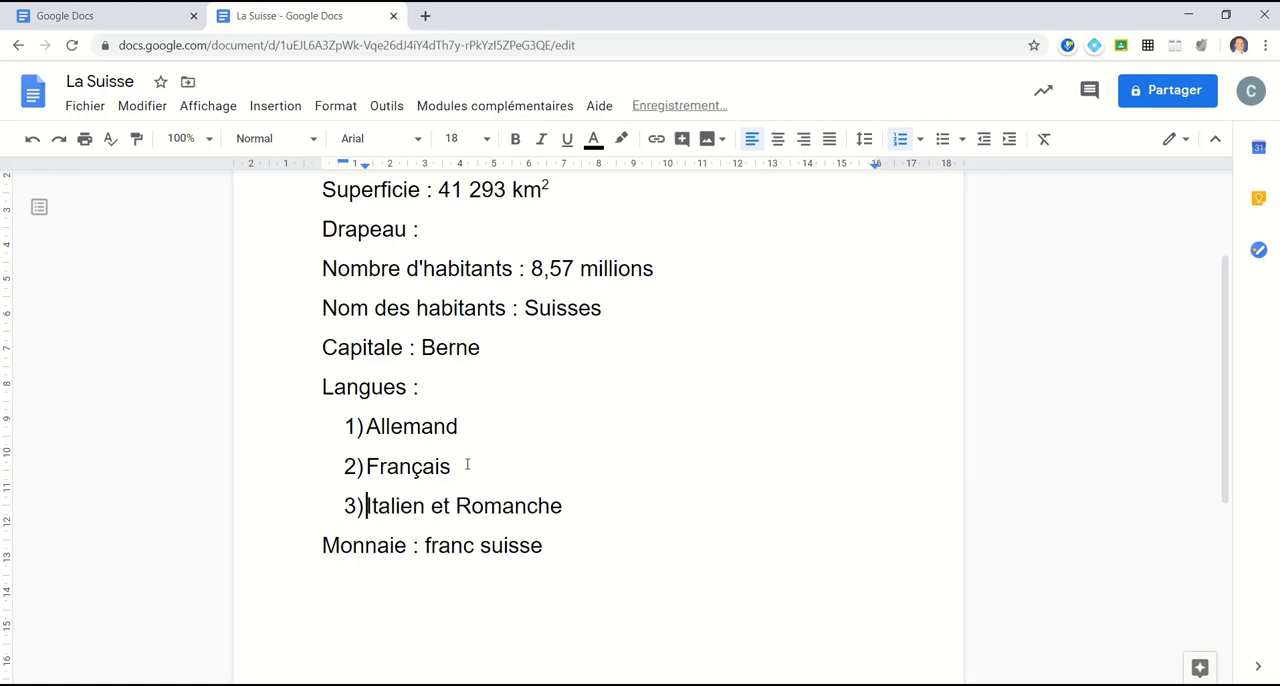
Step: Separate Romanche from Italien as its own numbered list item, removing the word "et" between them
left_click(422, 505)
key("Return")
key("Delete")
key("Delete")
key("Delete")
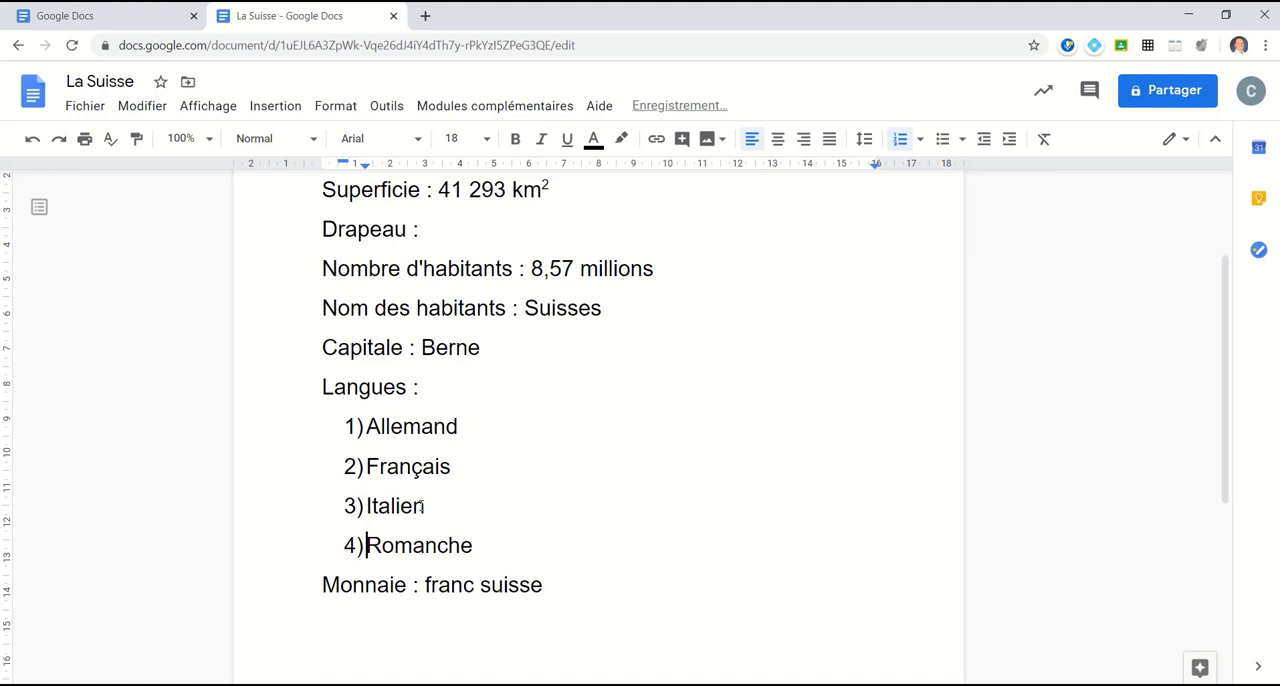
Step: Convert the four numbered languages into a bulleted list using the solid round bullet style
left_click_drag(480, 545, 361, 426)
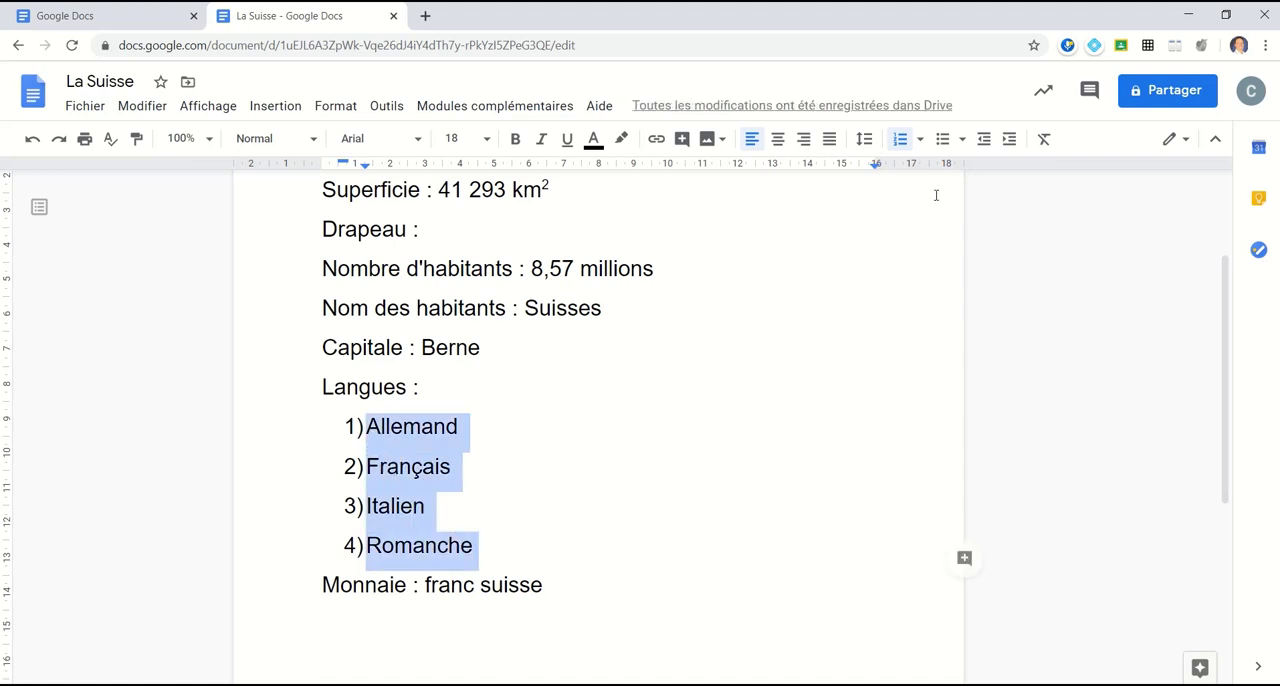
left_click(943, 140)
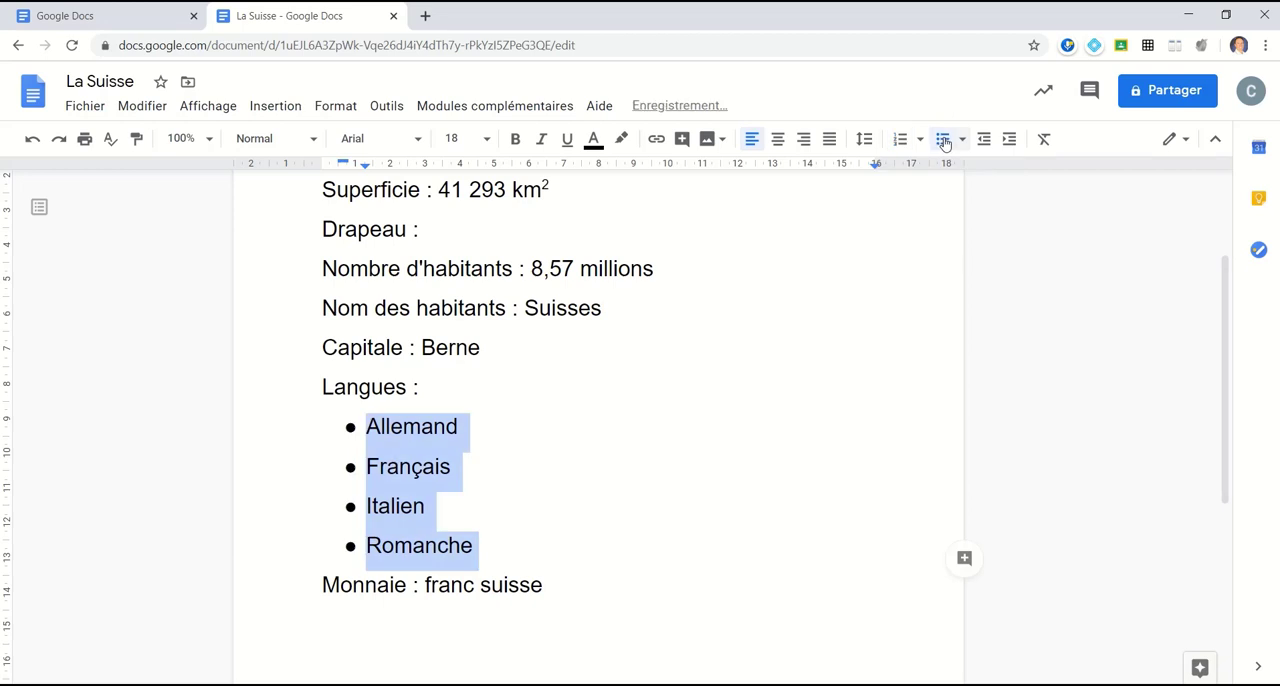
left_click(962, 140)
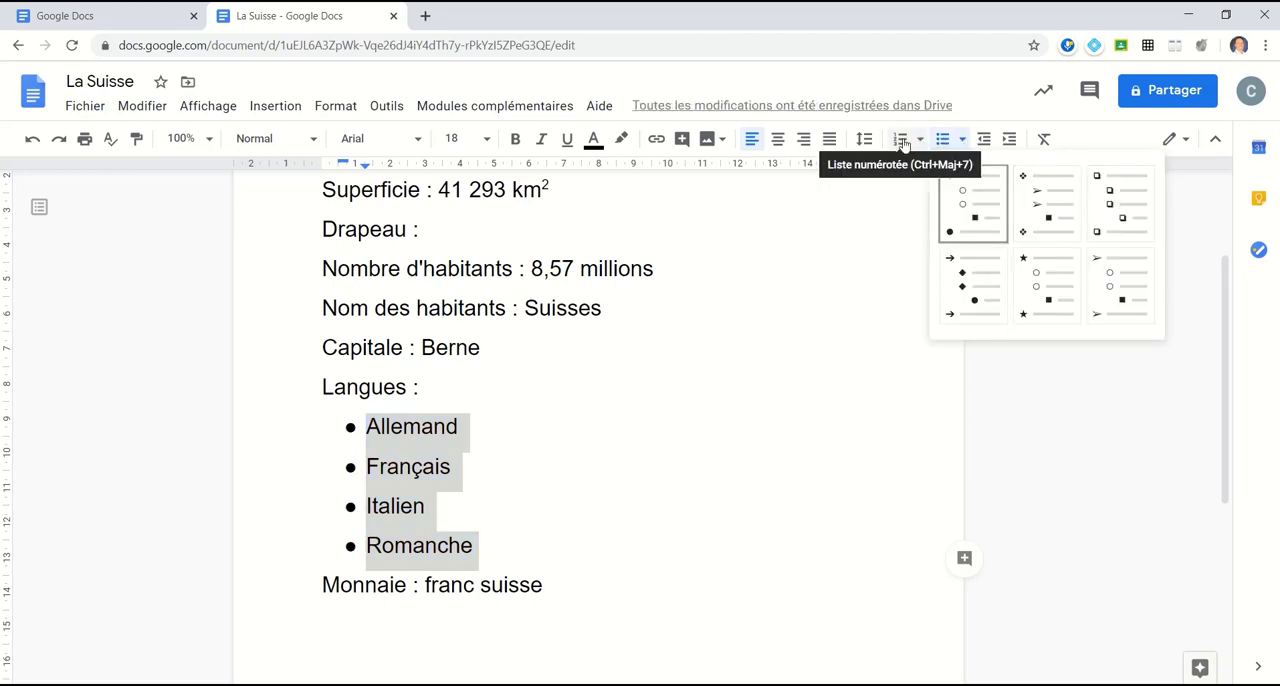
left_click(990, 210)
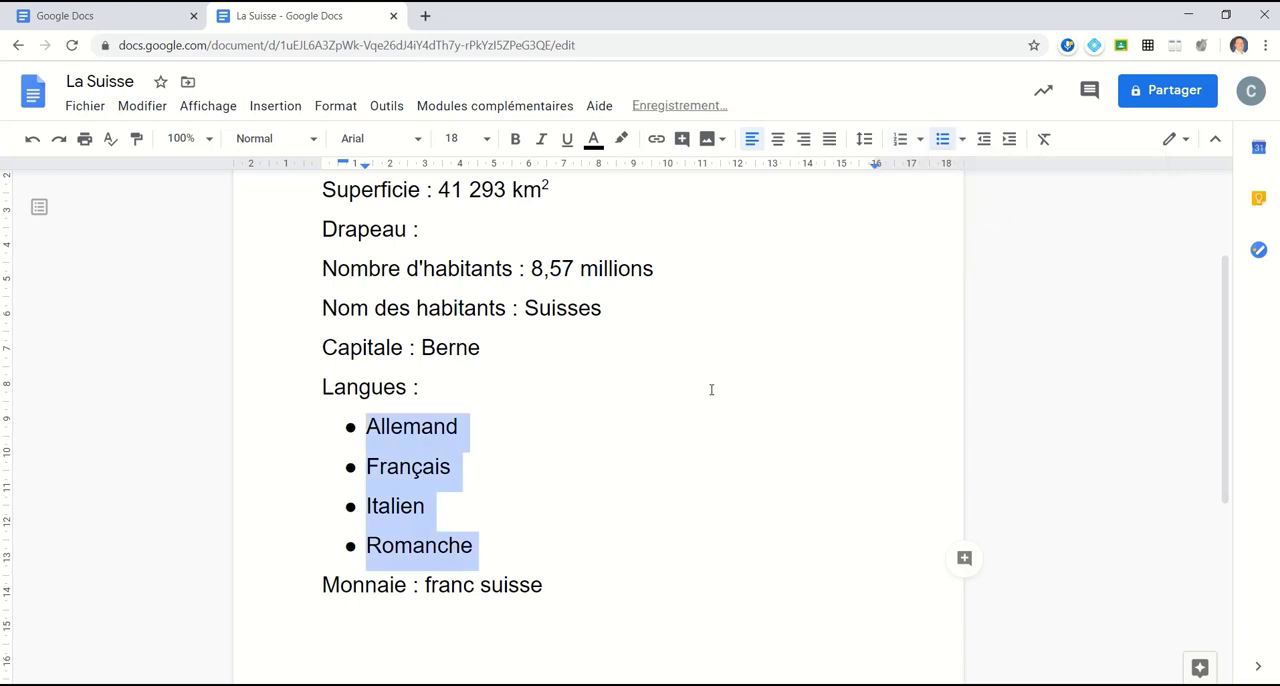
Step: Indent the Français bullet one level below Allemand, decreasing its indent and increasing it again
left_click(473, 450)
left_click(368, 466)
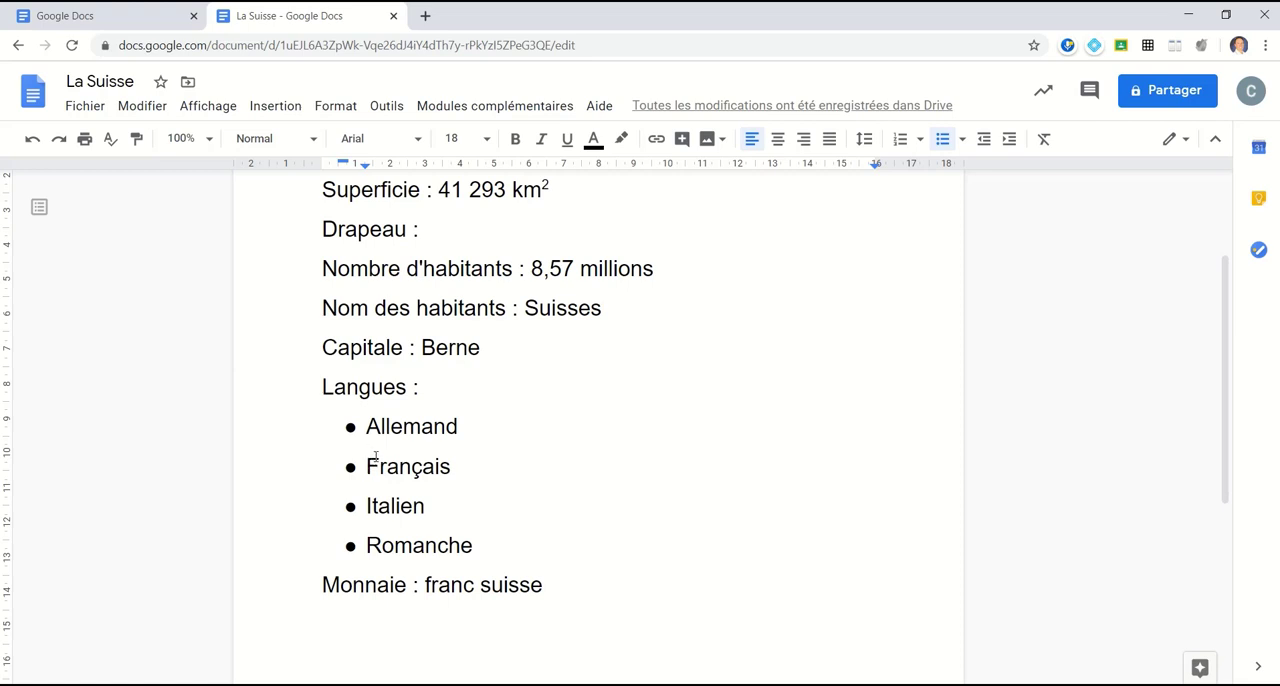
key("Tab")
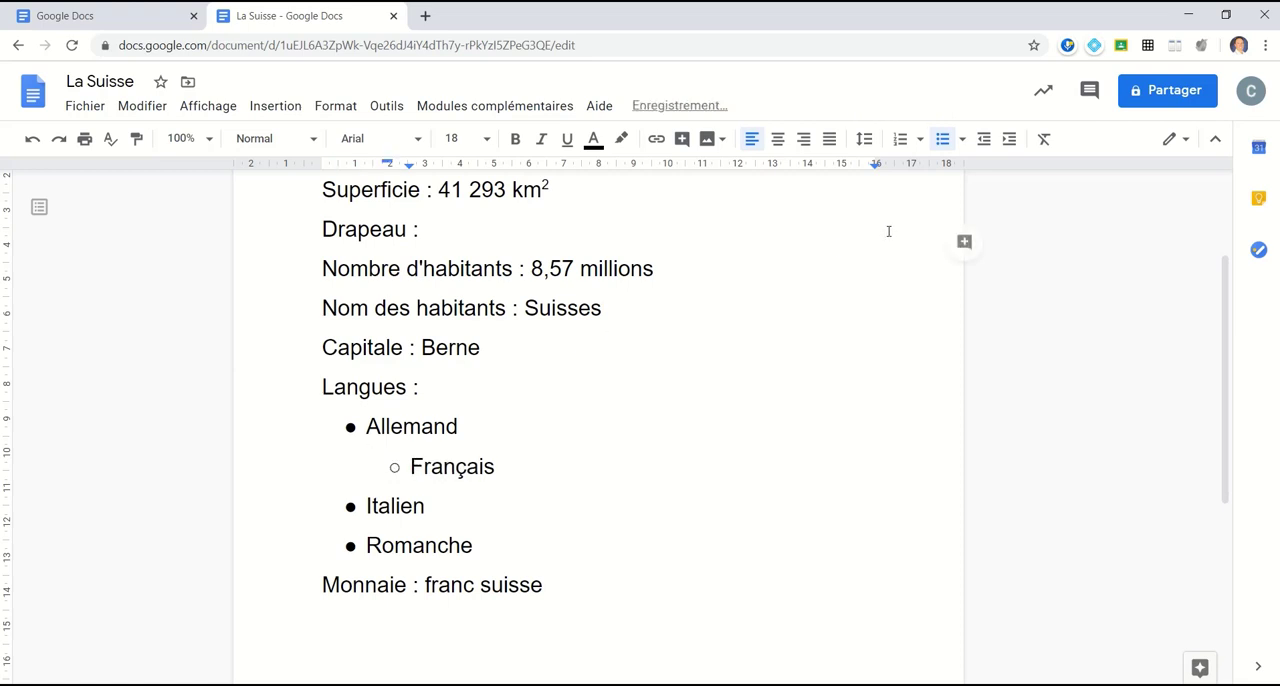
key("ctrl")
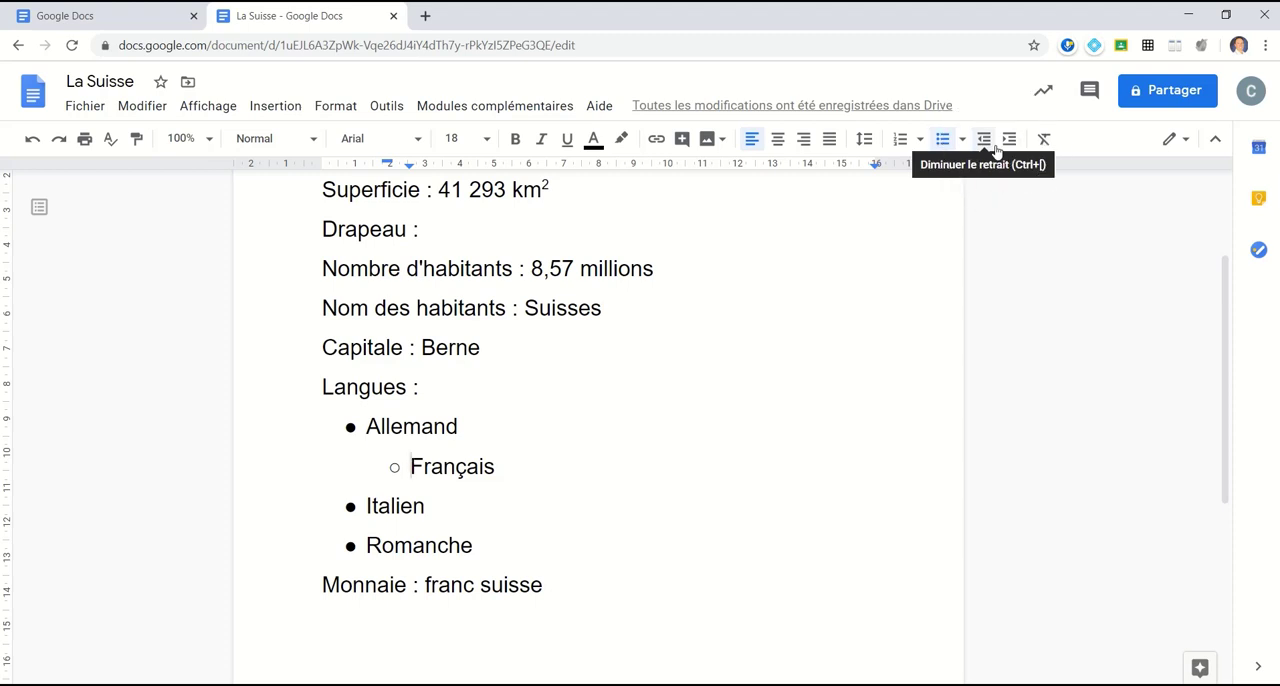
left_click(988, 146)
left_click(1010, 141)
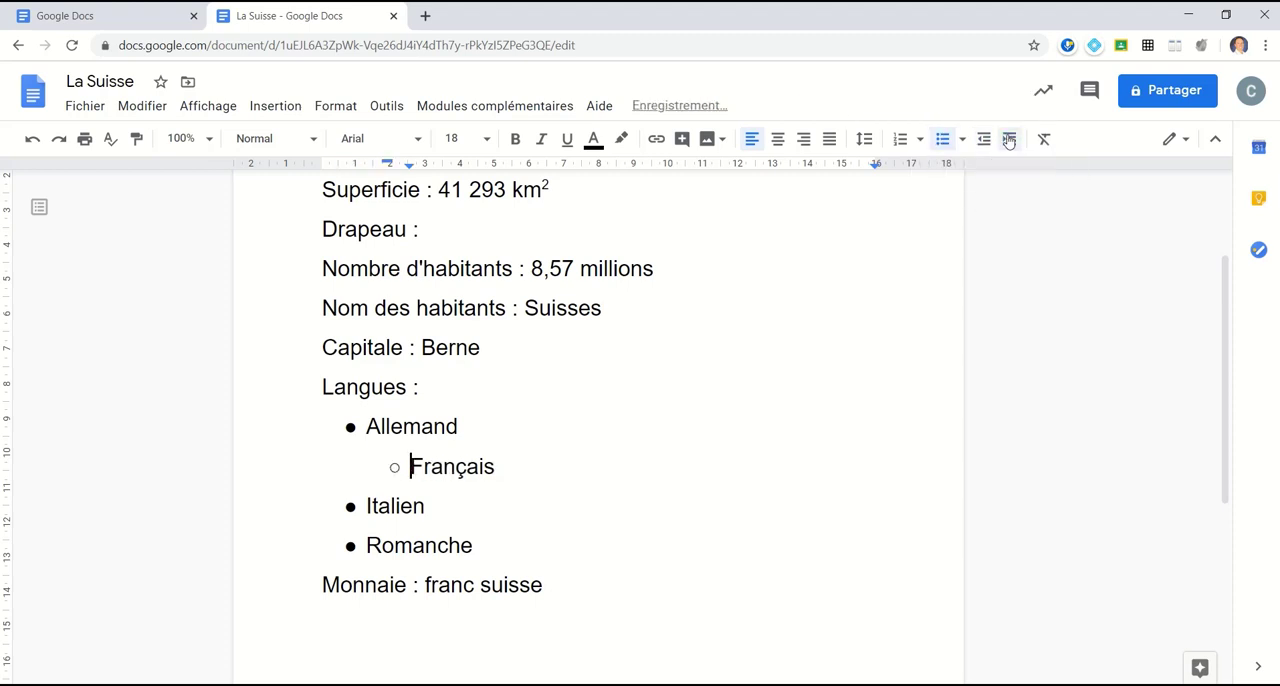
Step: Indent the Italien bullet two levels so that it is nested under Français
left_click(366, 506)
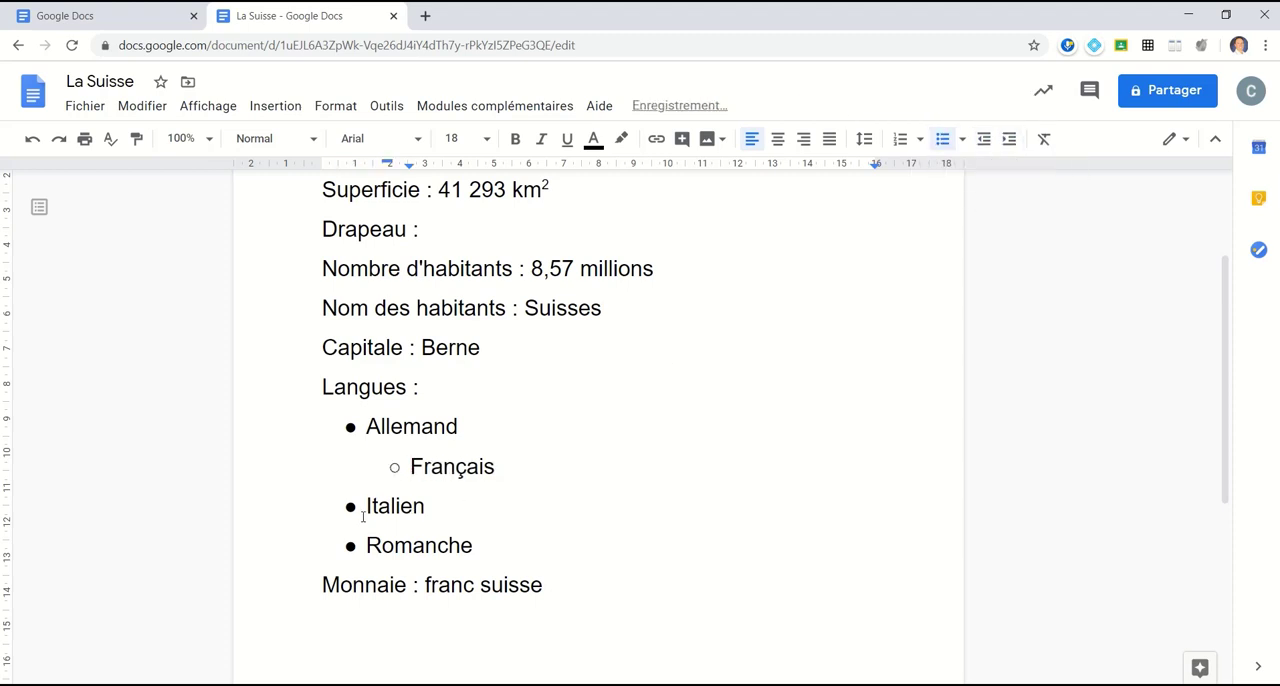
left_click(1009, 139)
left_click(1009, 139)
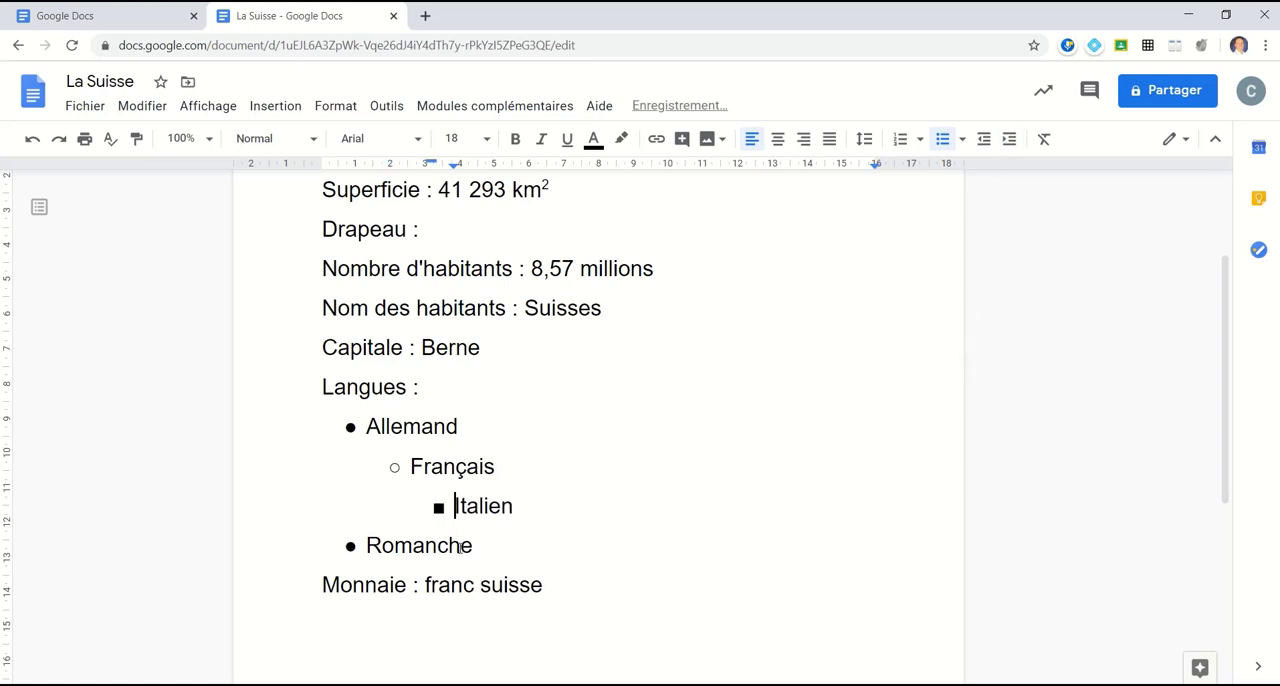
Step: Make the label "Superficie" bold and underlined, and copy its formatting onto "Drapeau"
scroll(459, 548, "up", 2)
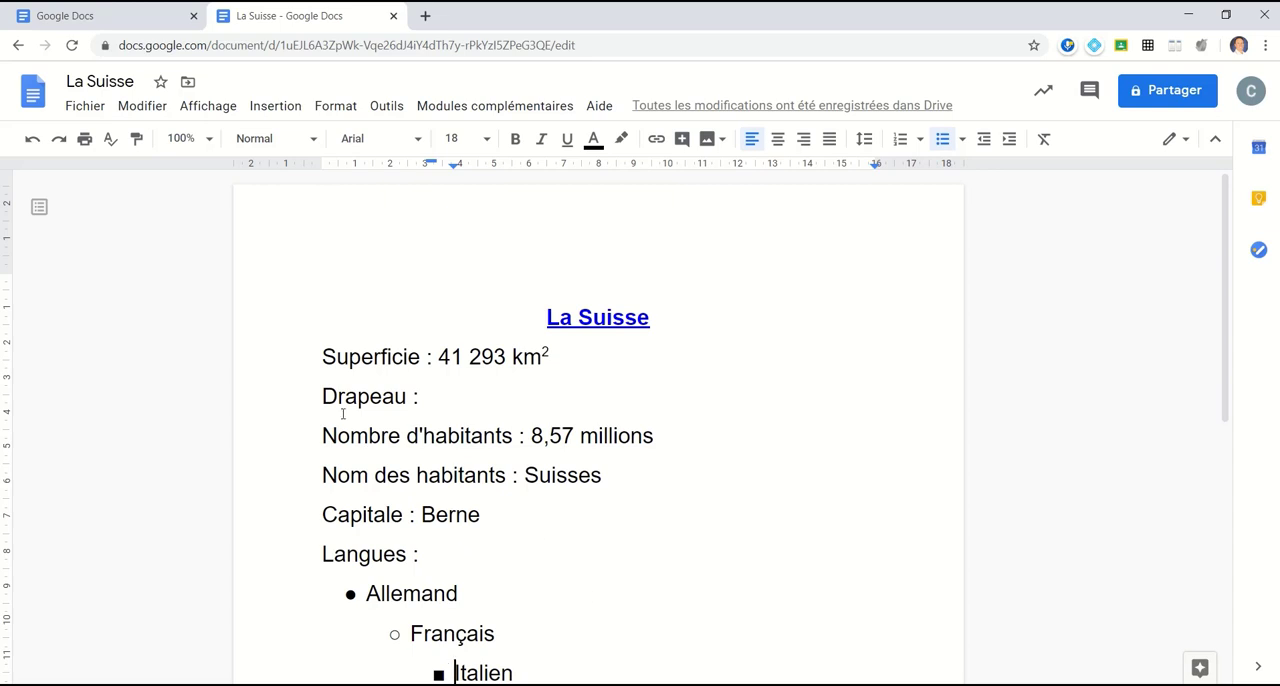
left_click(138, 142)
left_click(360, 357)
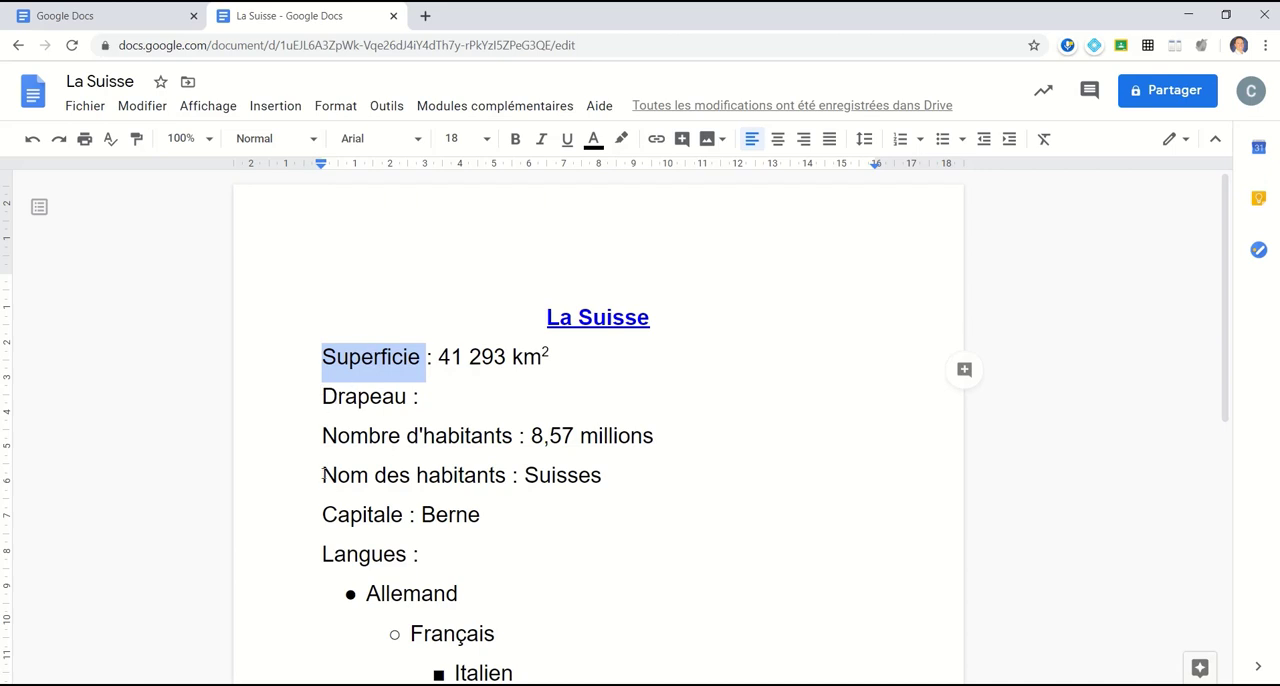
left_click(515, 140)
left_click(567, 140)
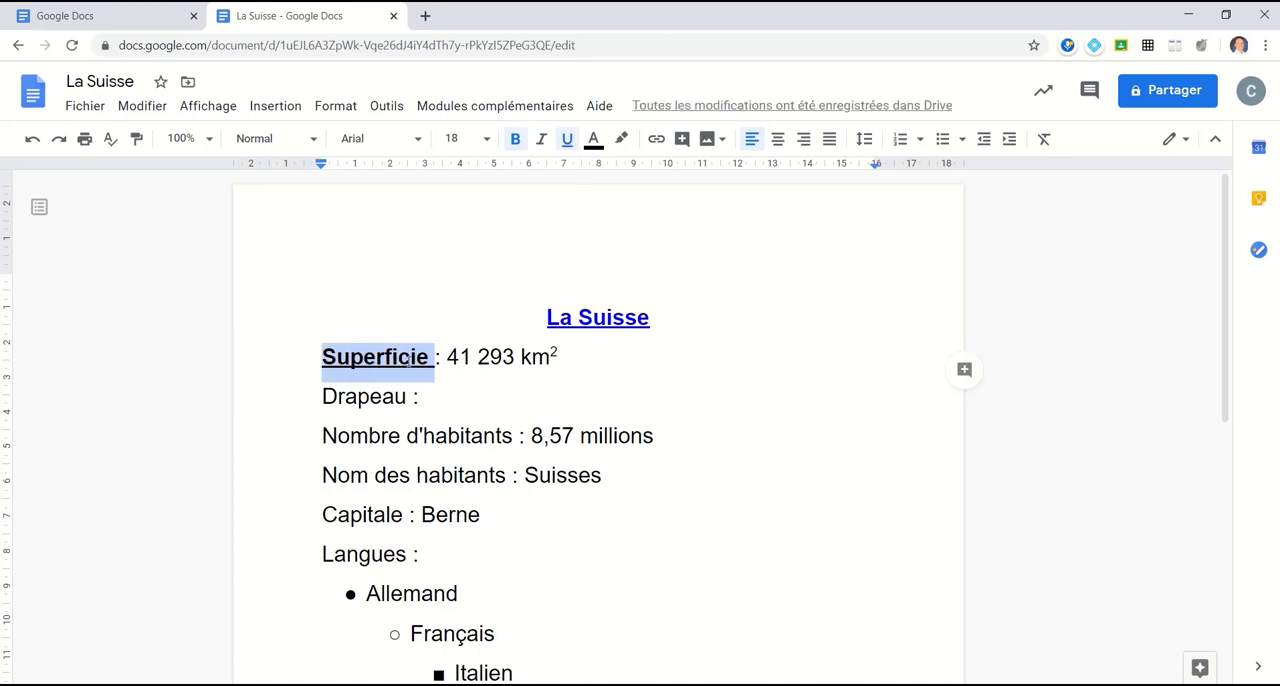
left_click(139, 143)
left_click(364, 397)
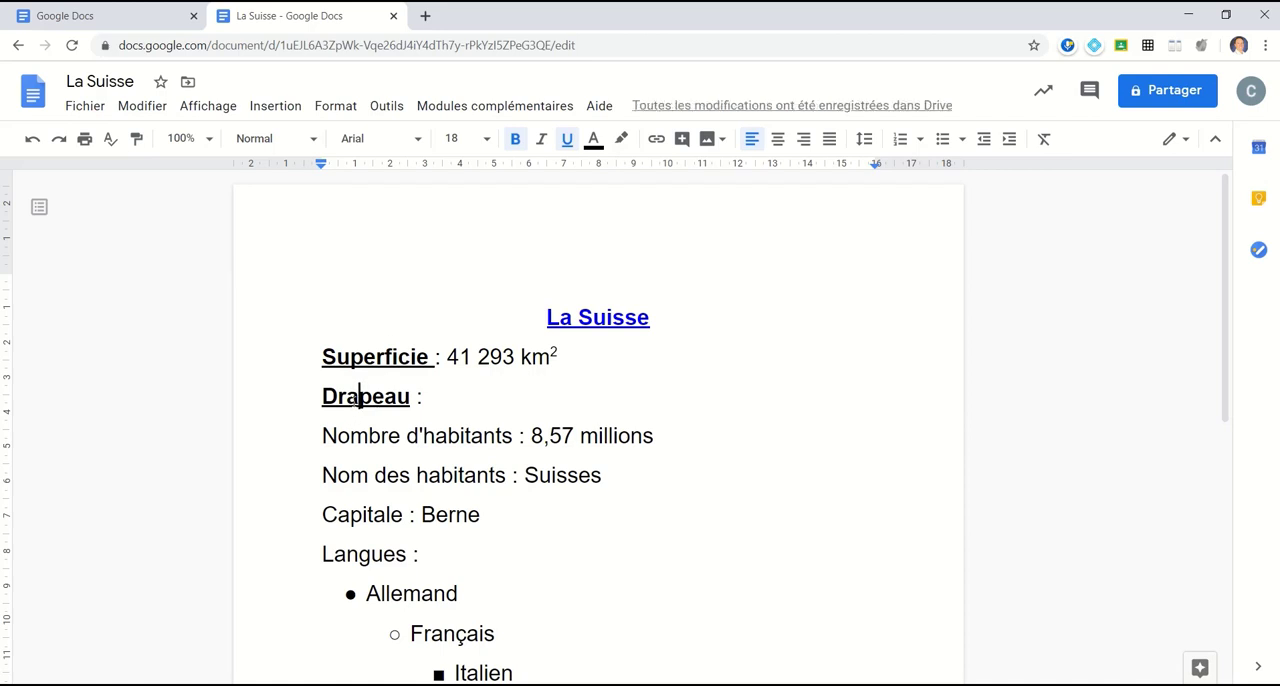
Step: Copy the formatting of "Superficie" onto the labels "Nombre d'habitants", "Nom des habitants", "Capitale", "Langues" and "Monnaie"
left_click(377, 357)
double_click(378, 357)
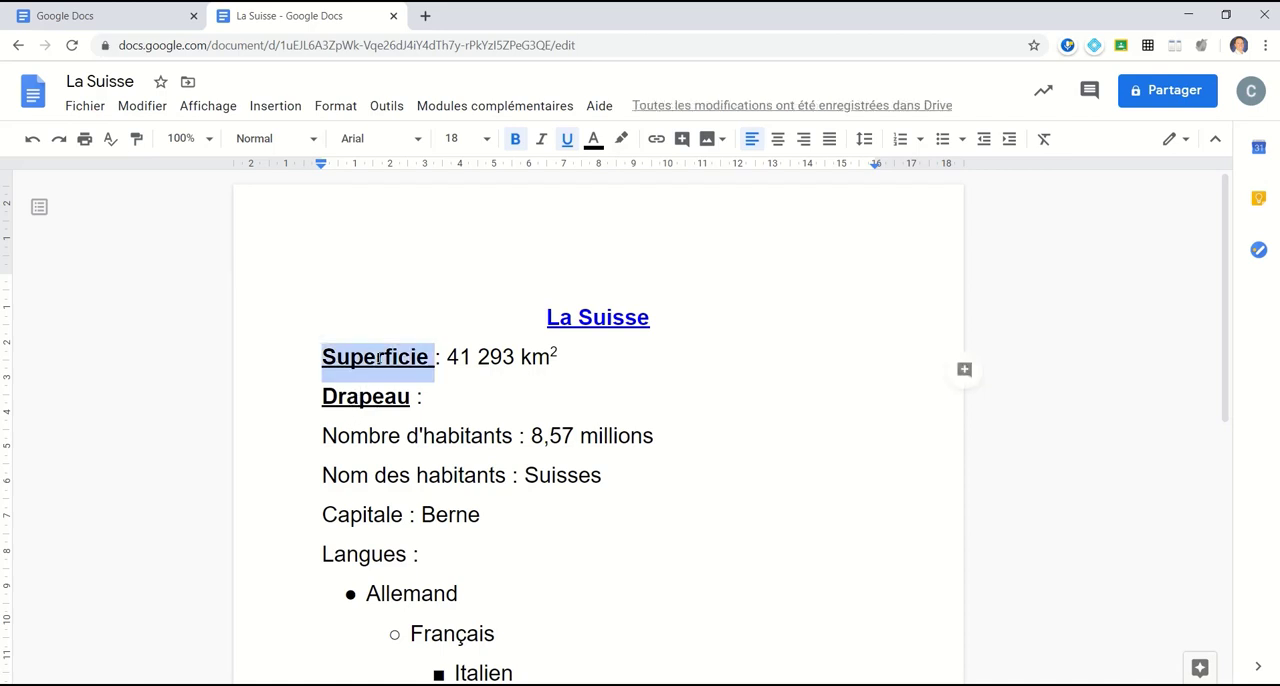
left_click(137, 142)
left_click_drag(324, 434, 519, 430)
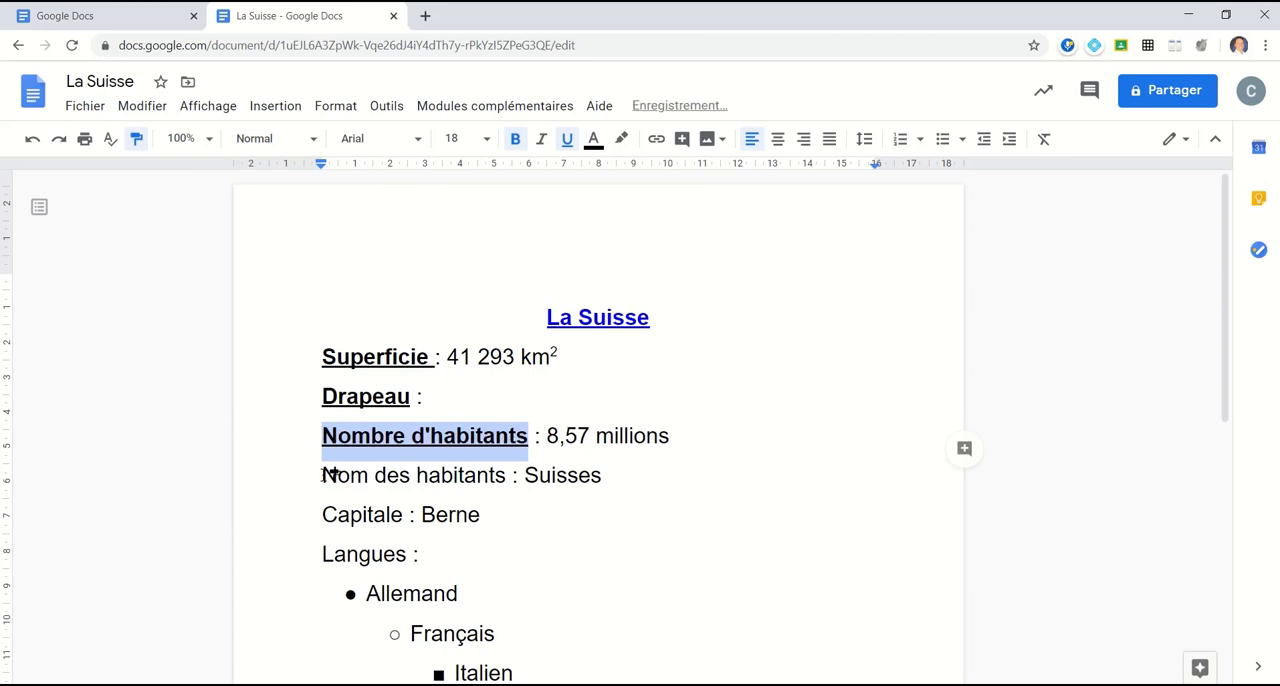
left_click_drag(324, 473, 514, 474)
scroll(389, 394, "down", 2)
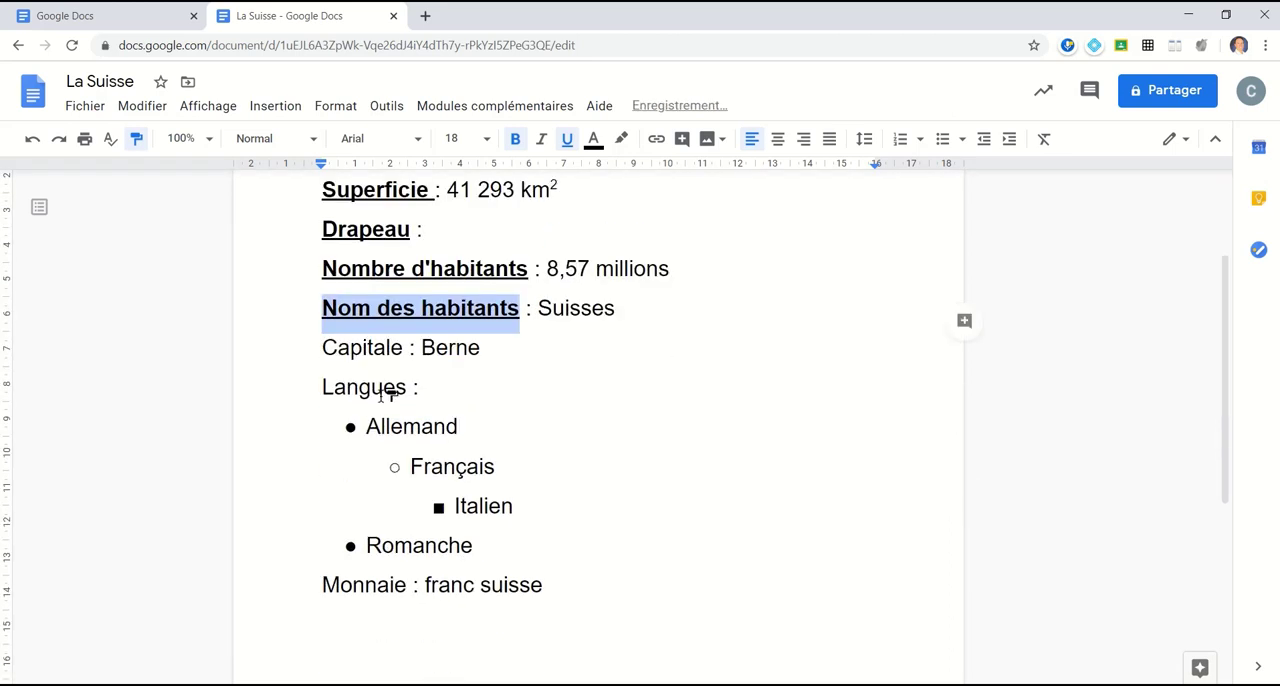
left_click(350, 350)
left_click(377, 389)
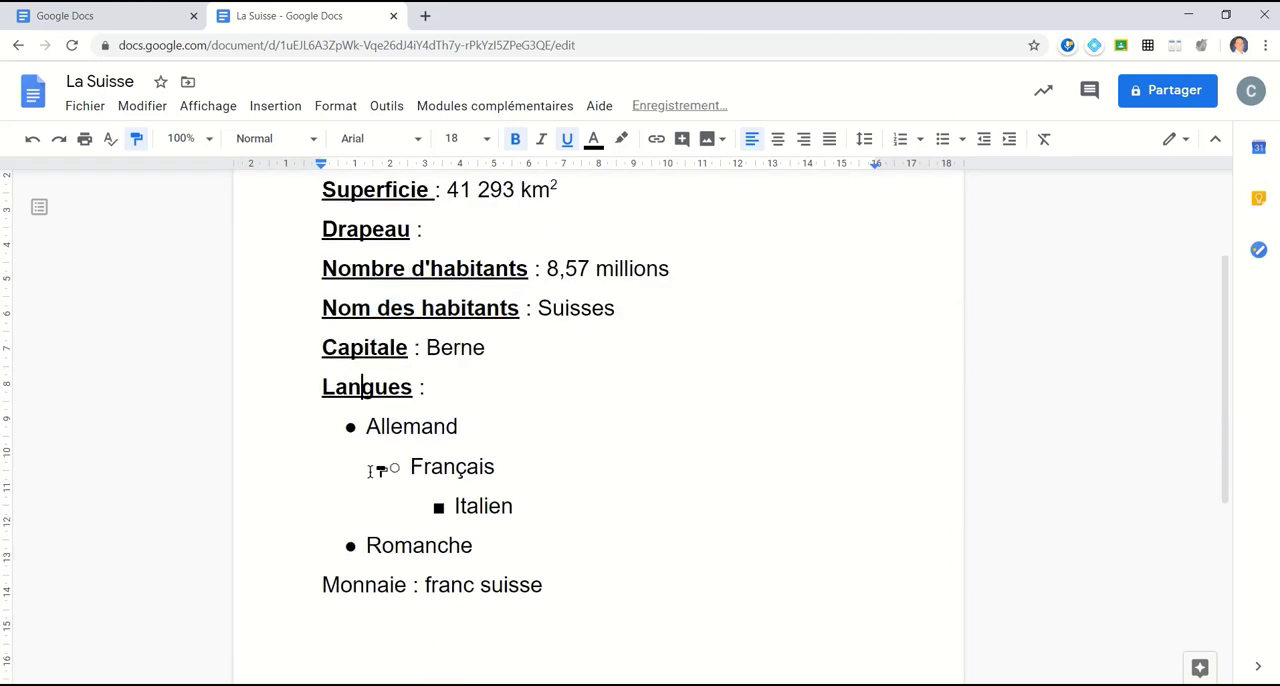
left_click(367, 581)
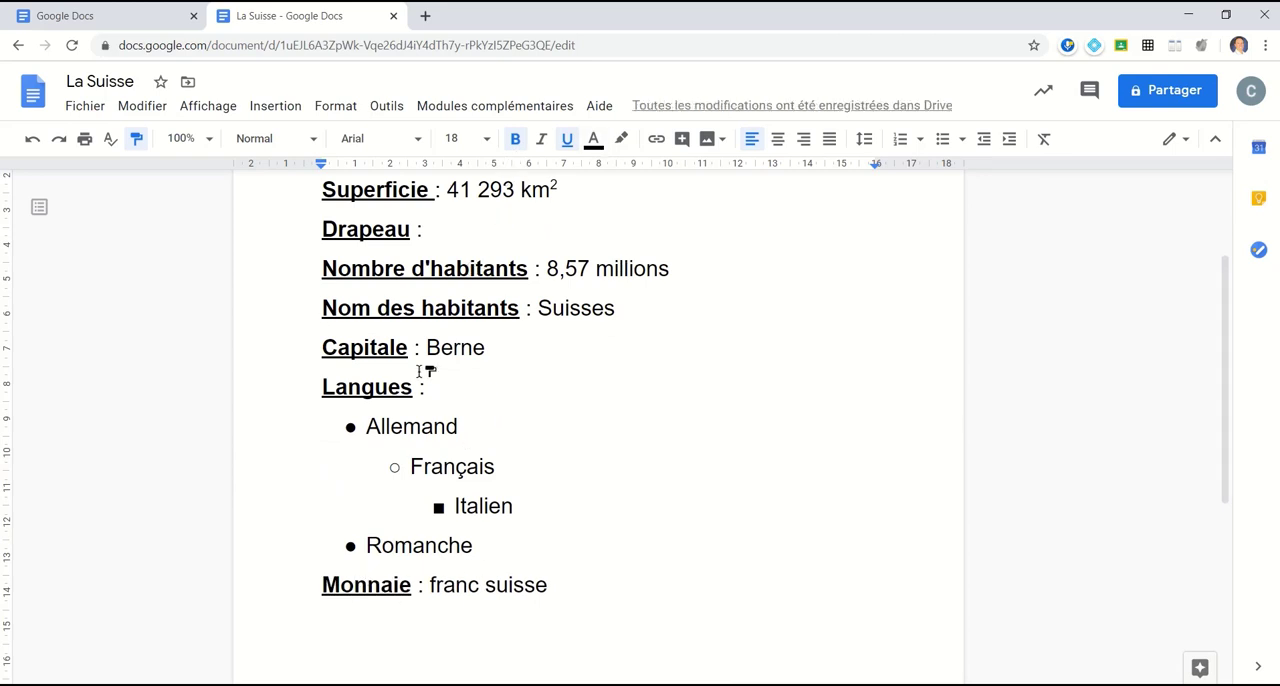
left_click(136, 144)
left_click(341, 112)
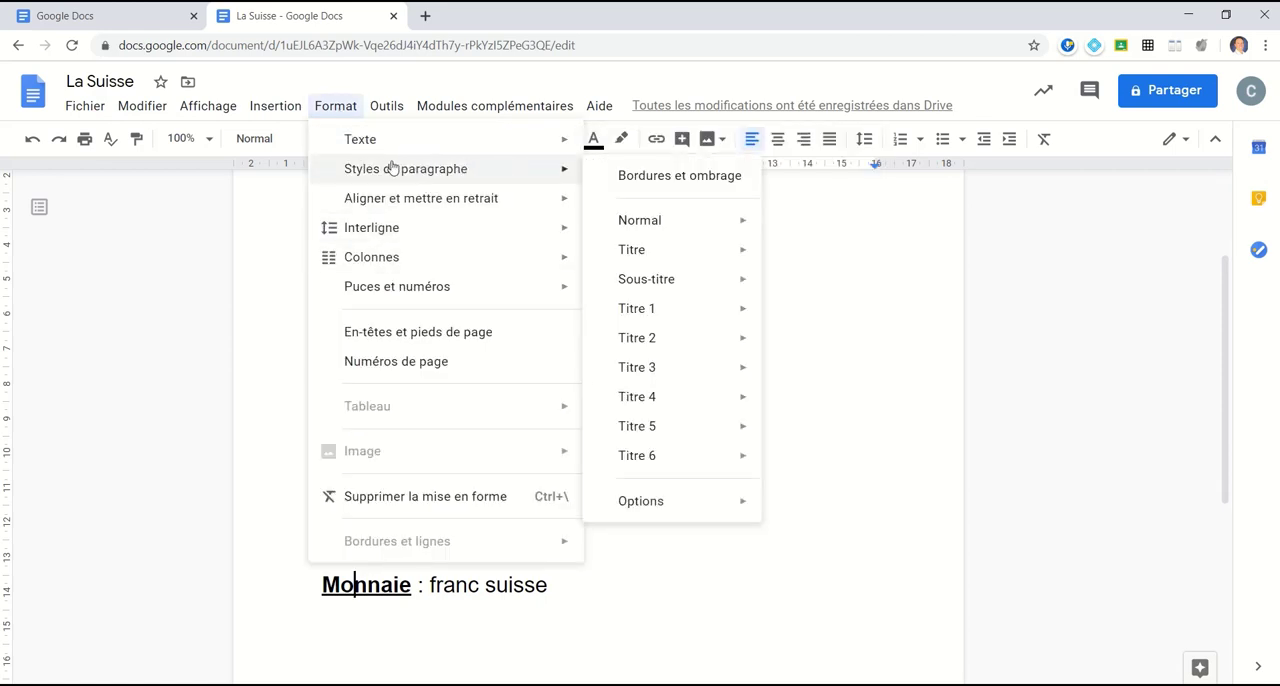
left_click(746, 547)
scroll(740, 535, "up", 2)
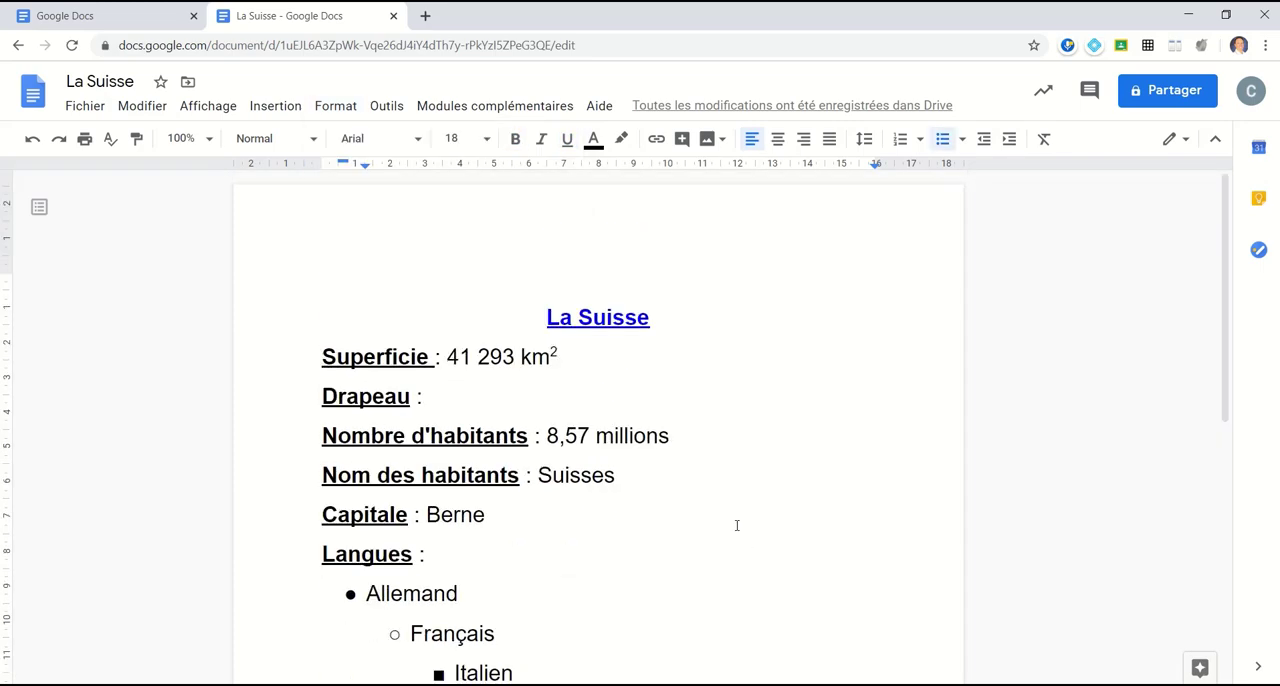